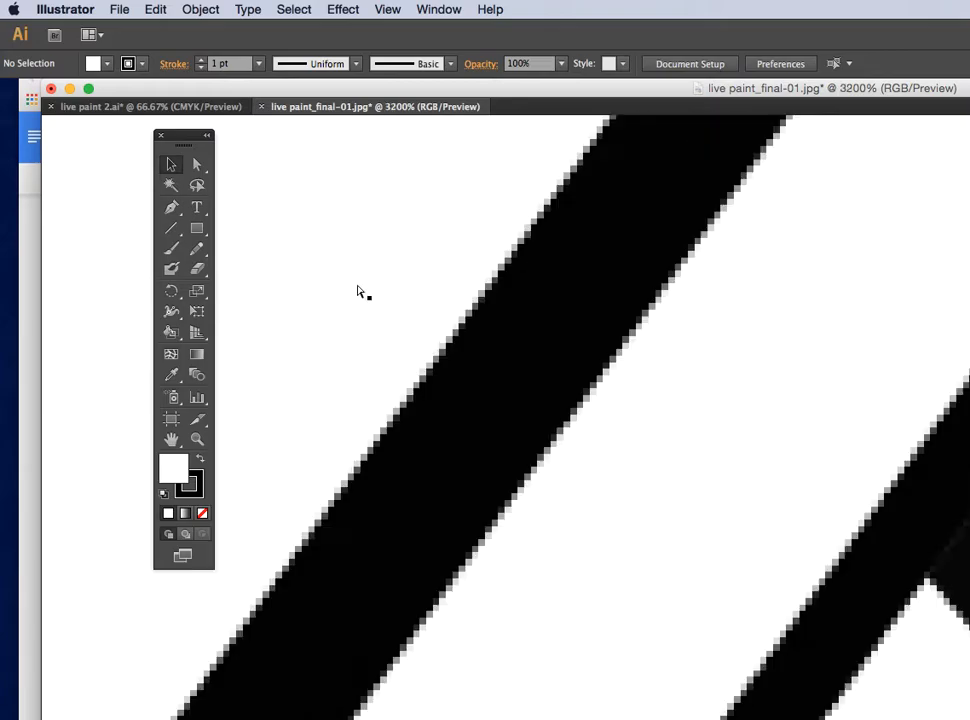
- Select the line-art image and arrange the document window and tools palette so the whole artwork is in clear view
scroll(358, 291, down, 4)
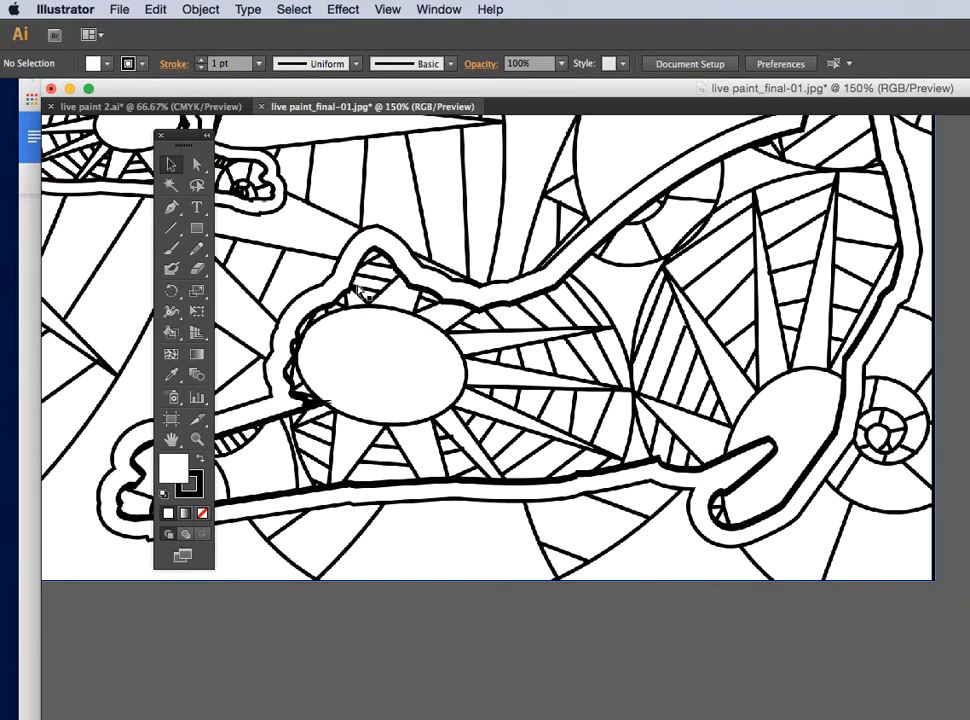
scroll(358, 291, up, 1)
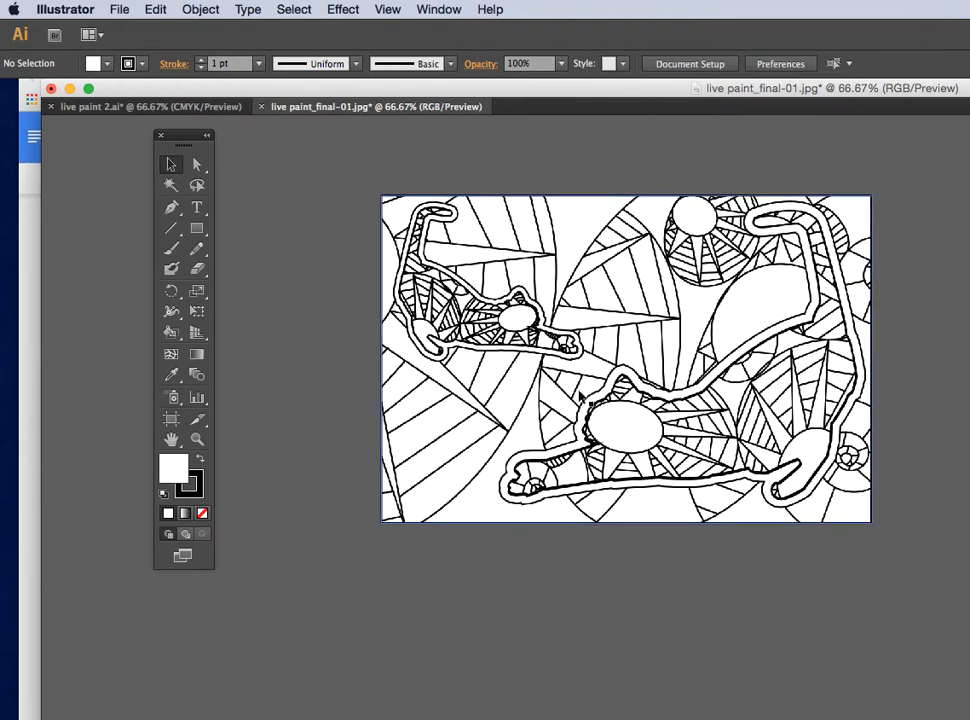
scroll(440, 300, right, 5)
scroll(440, 300, up, 2)
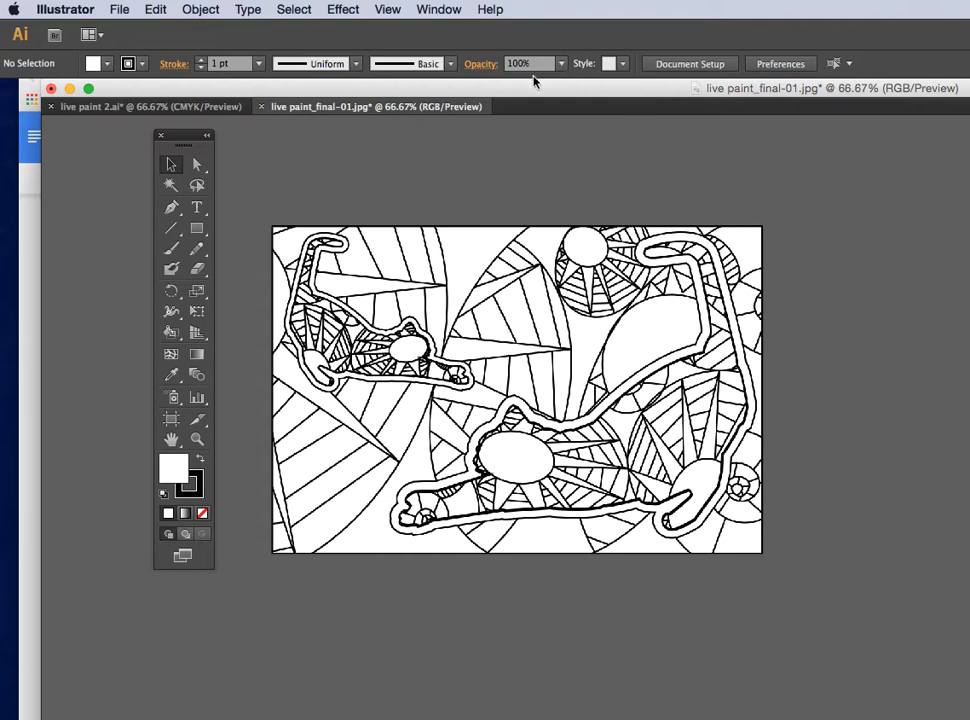
click(396, 342)
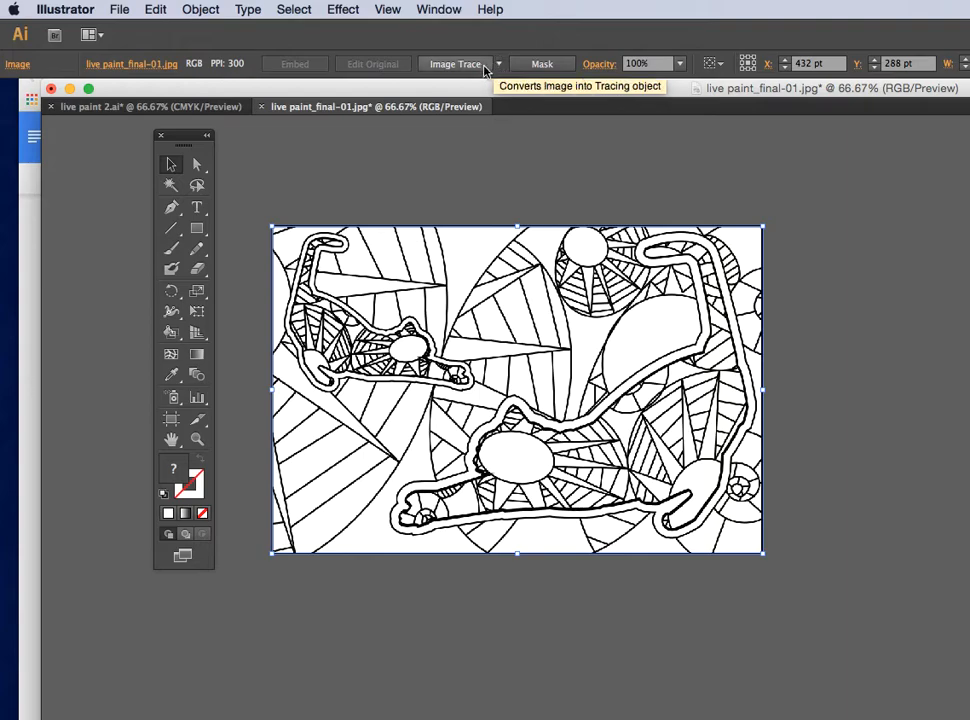
drag(511, 91, 451, 91)
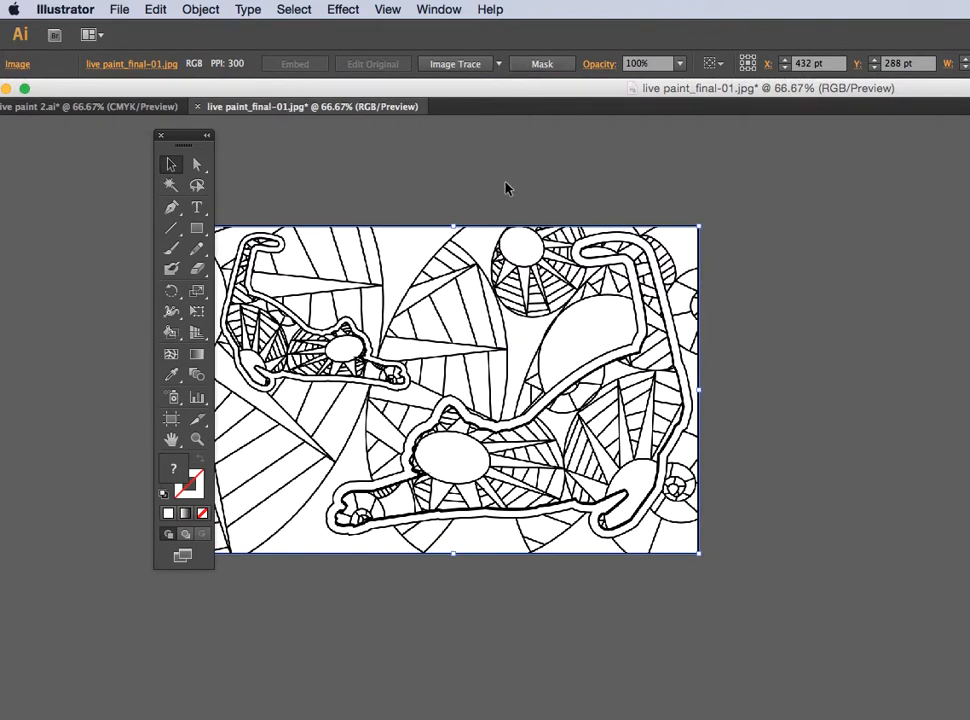
drag(199, 140, 89, 147)
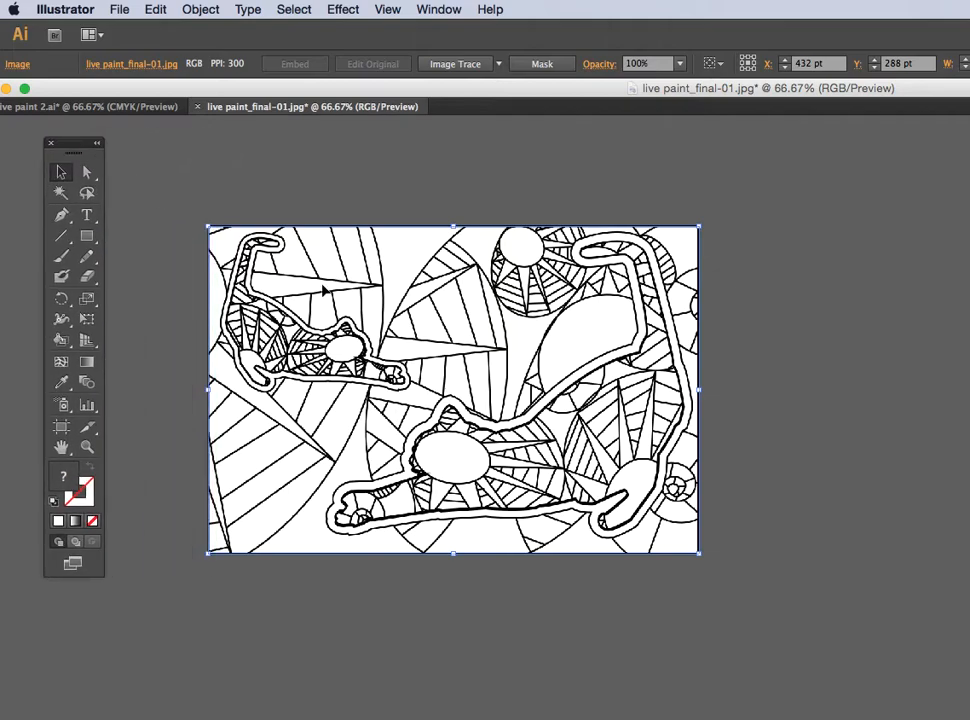
drag(374, 305, 281, 261)
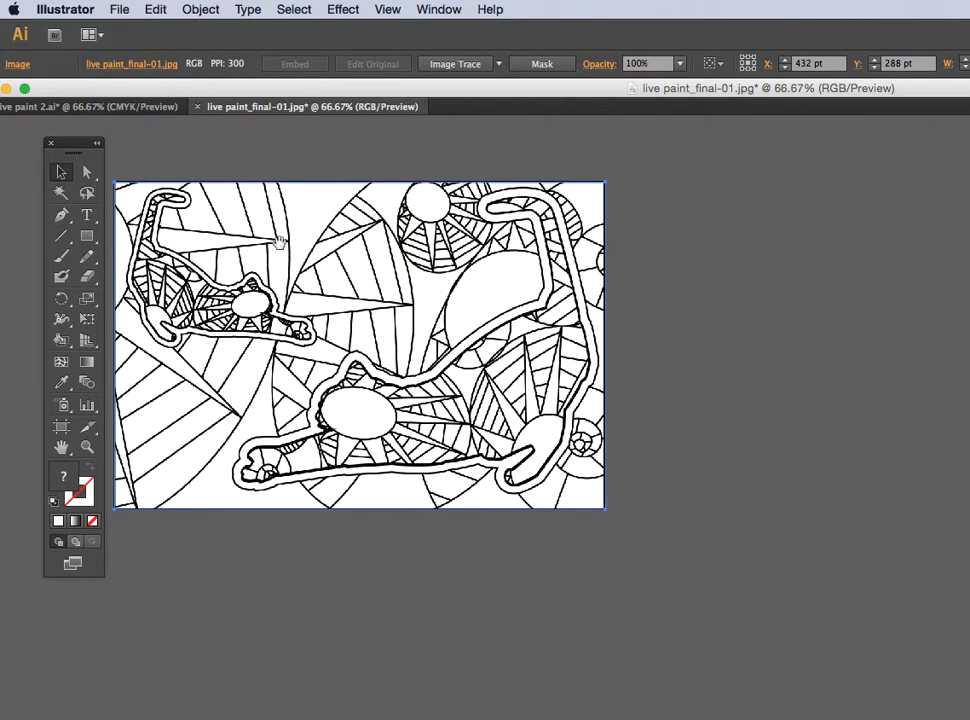
- Open the Image Trace settings and place them beside the artwork so they do not cover it
click(449, 9)
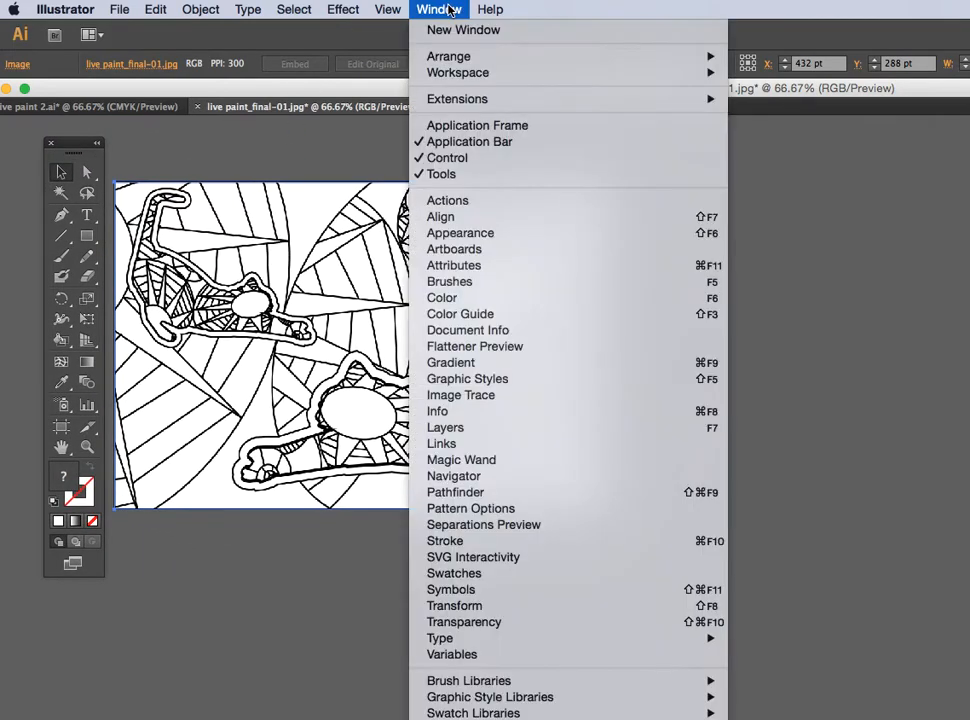
click(478, 399)
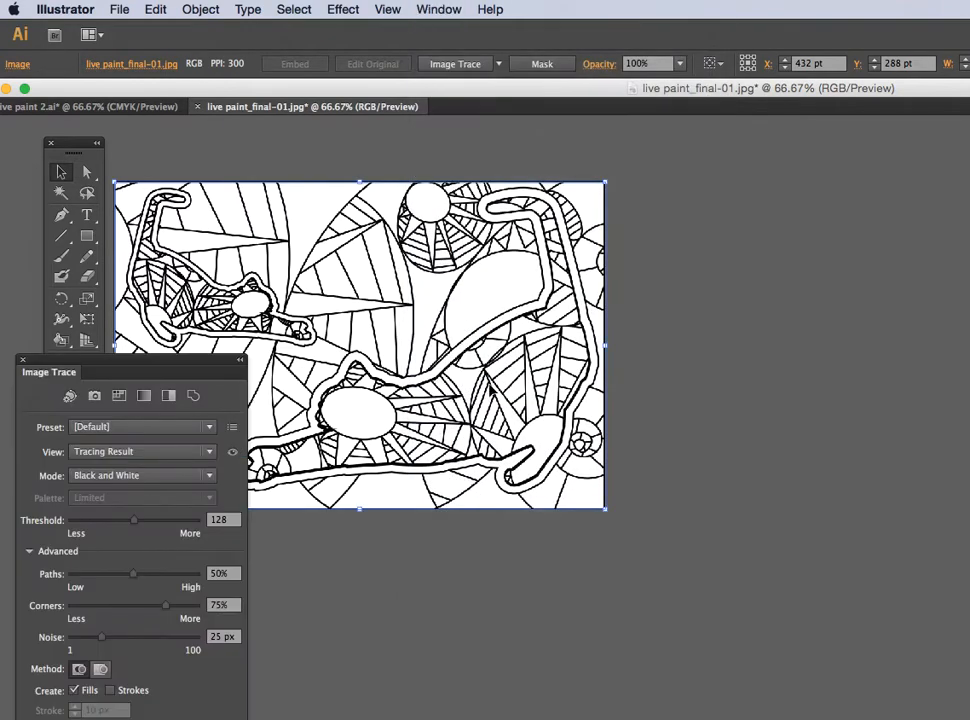
drag(208, 351, 404, 417)
click(150, 9)
click(122, 22)
mouse_move(96, 367)
mouse_down()
mouse_move(675, 222)
mouse_move(741, 171)
mouse_up()
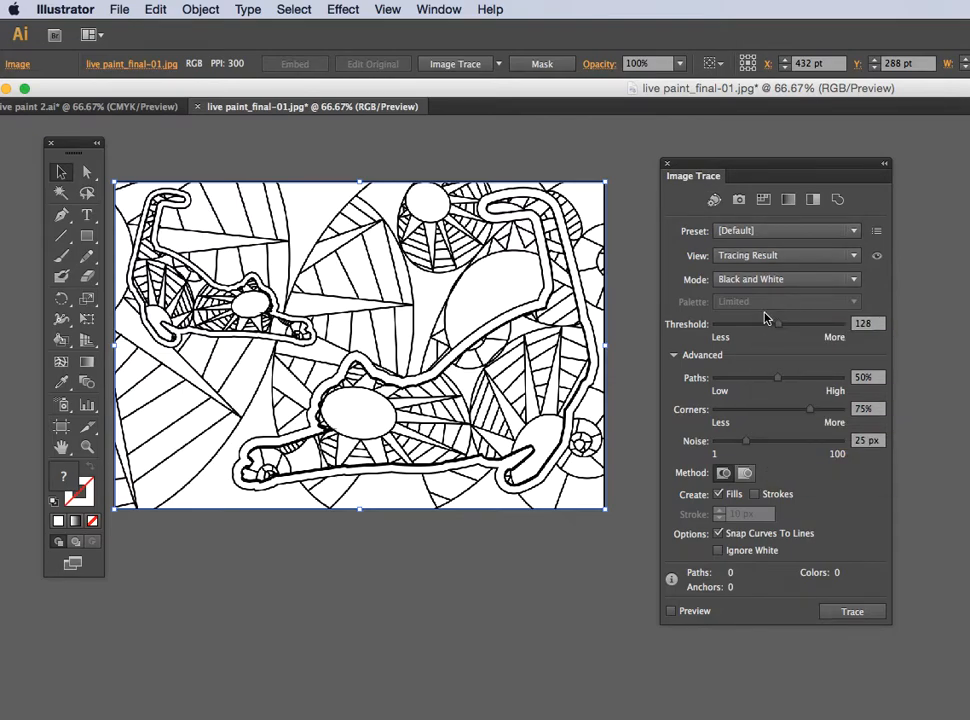
- Set the image trace mode to Black and White and its view to Tracing Result
click(673, 355)
click(673, 356)
click(856, 280)
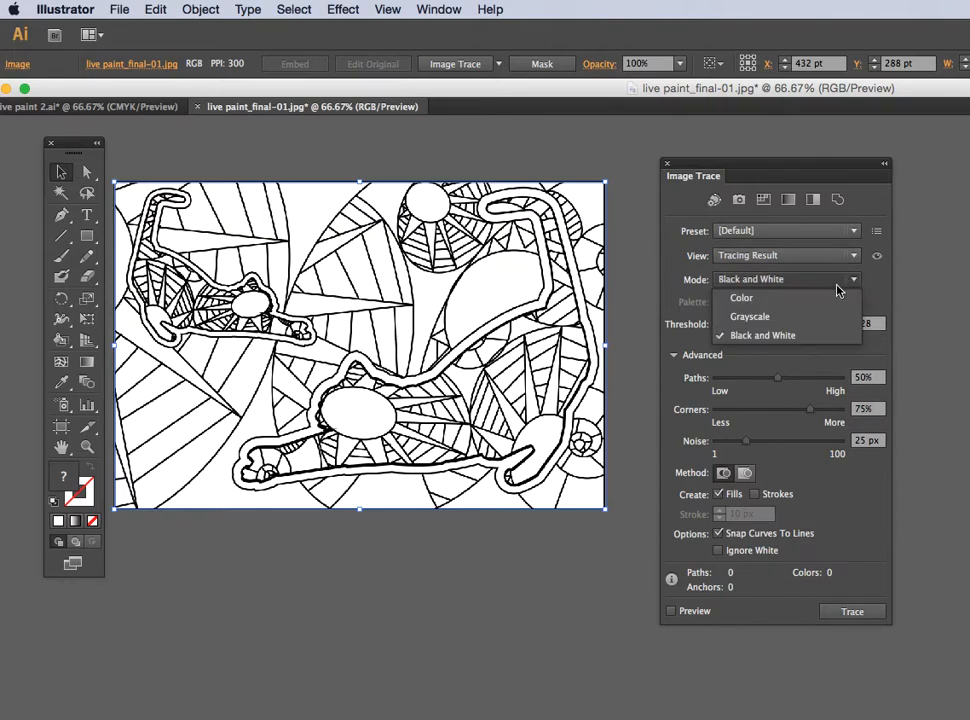
click(765, 335)
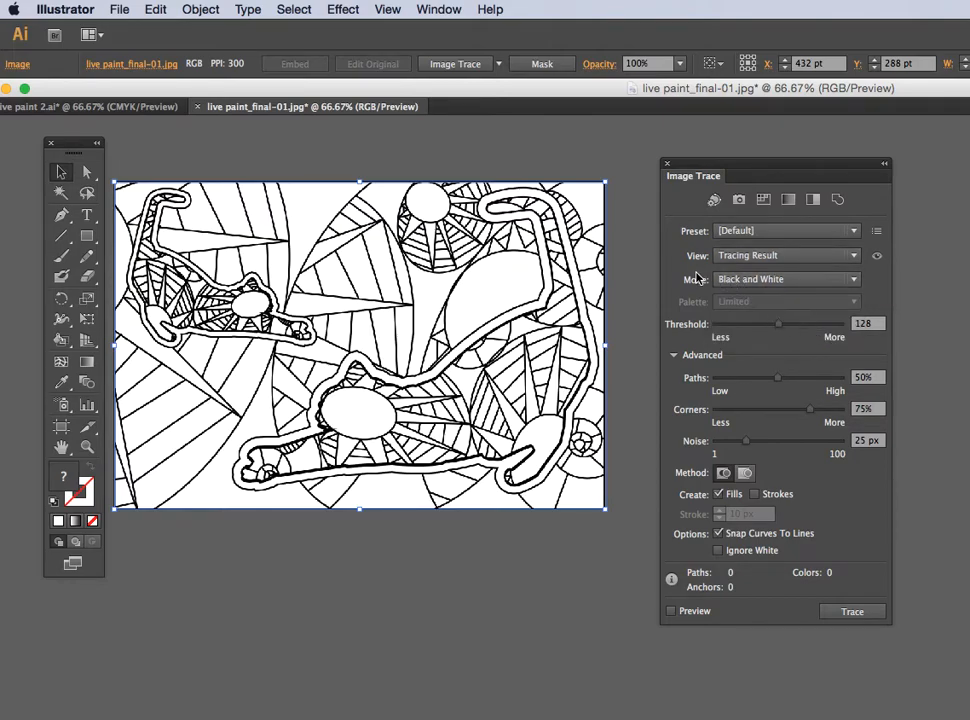
click(855, 257)
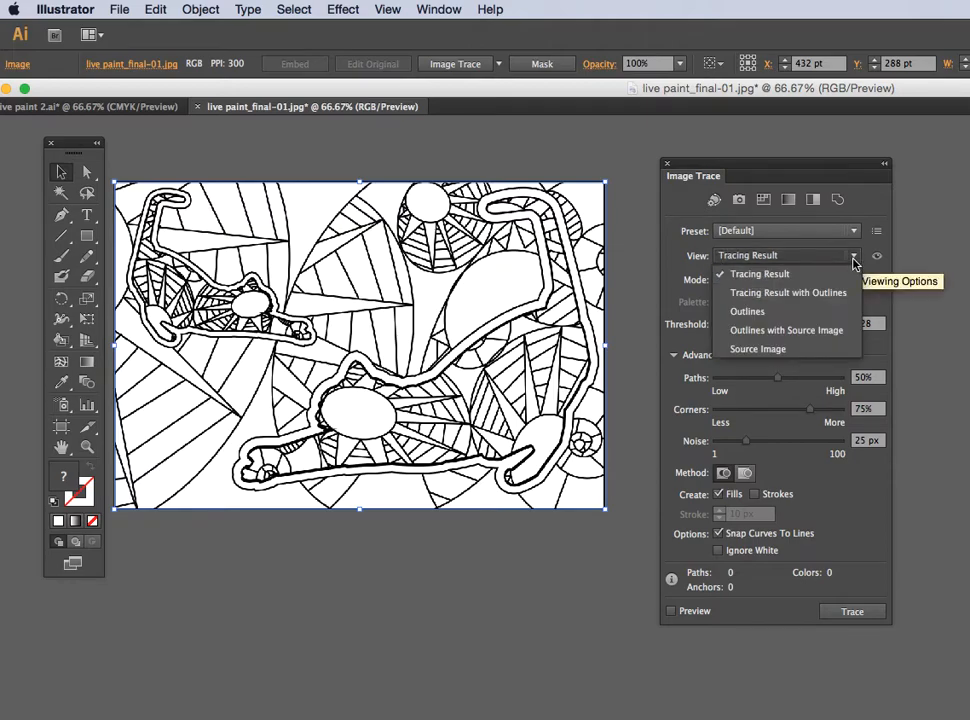
click(773, 274)
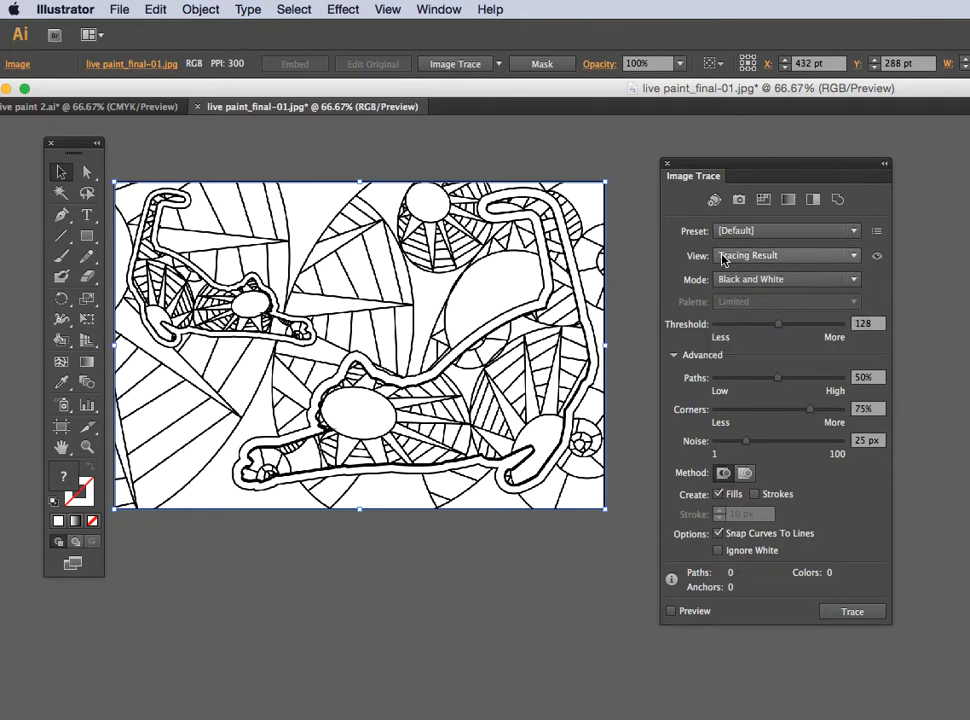
click(831, 262)
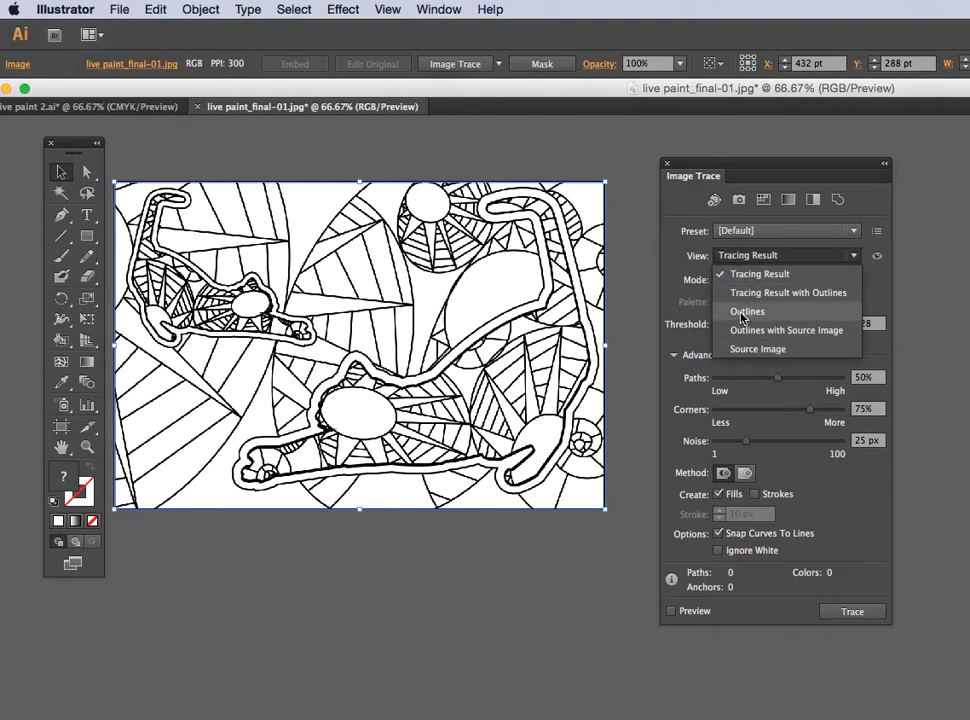
click(698, 259)
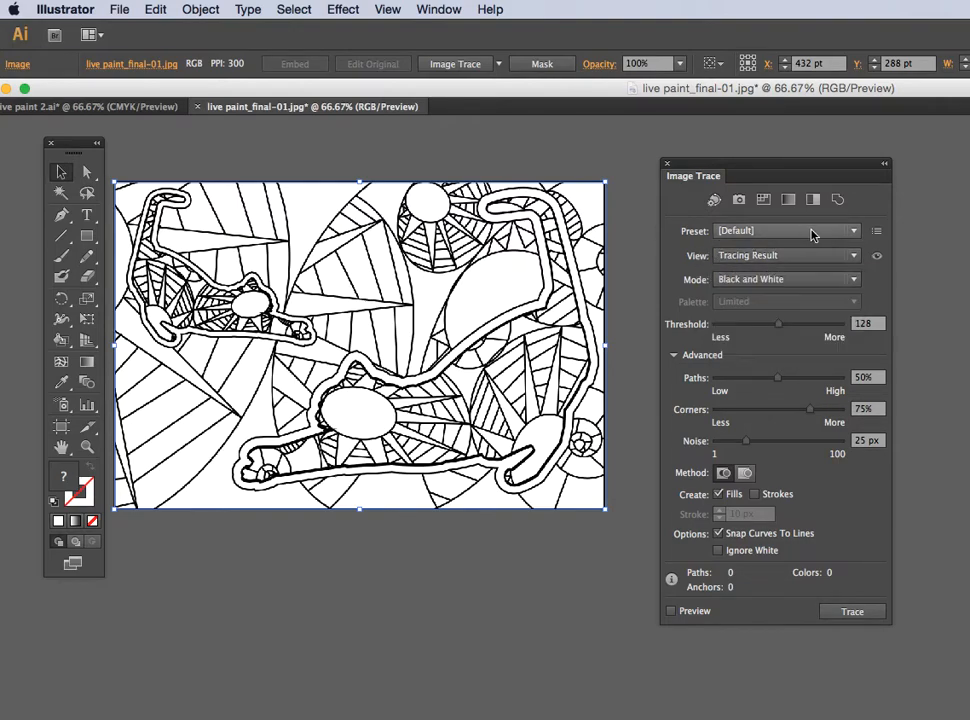
- Apply the Sketched Art tracing preset to the image and turn on its preview
click(859, 238)
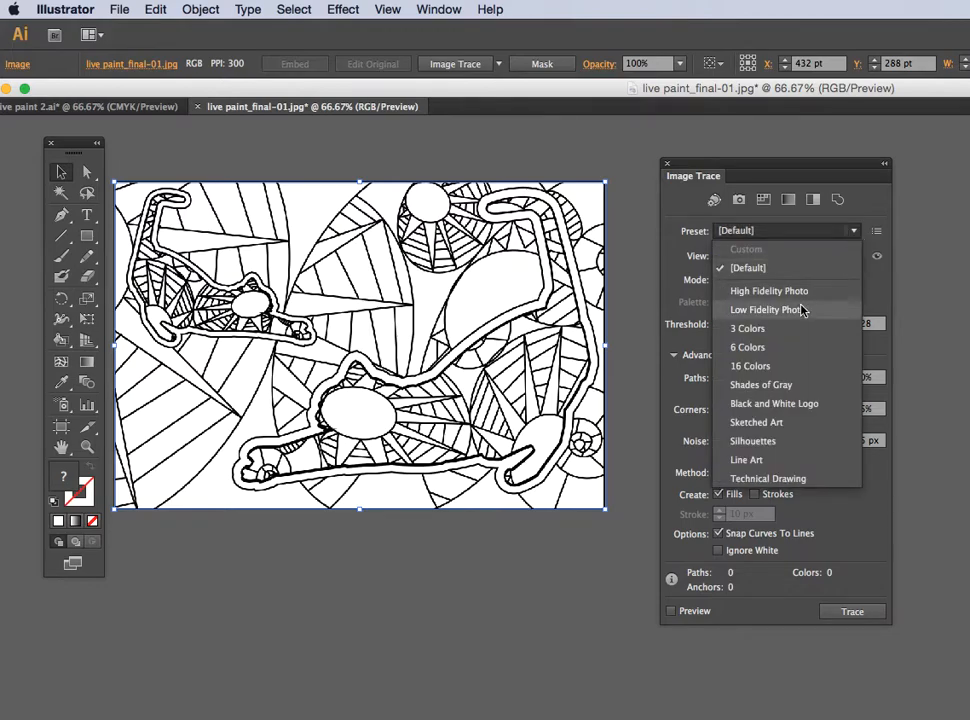
click(783, 424)
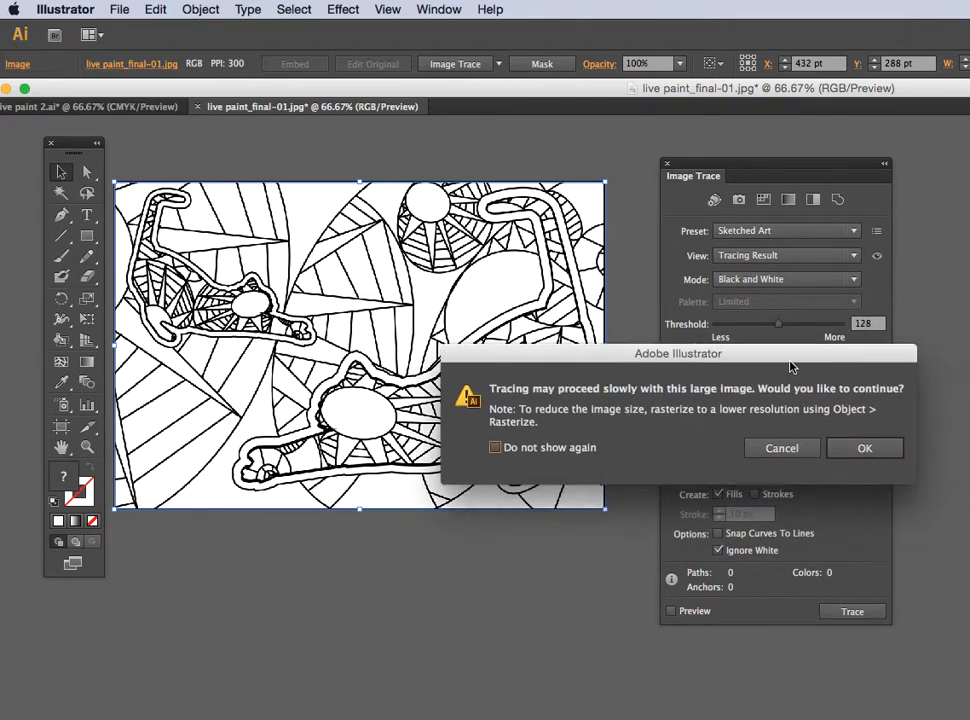
click(790, 428)
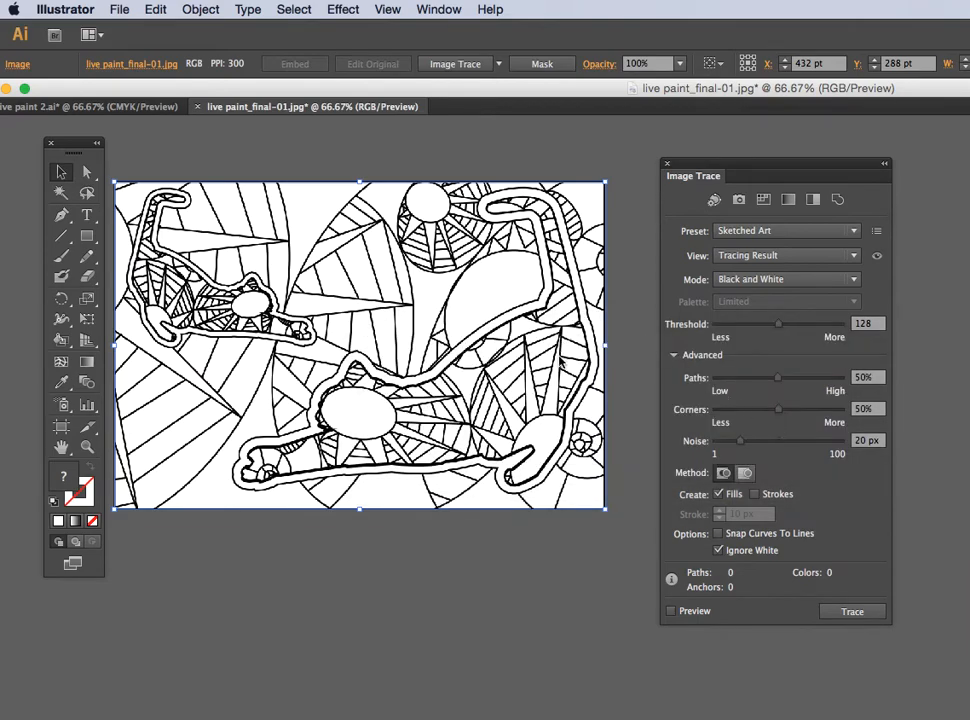
click(674, 609)
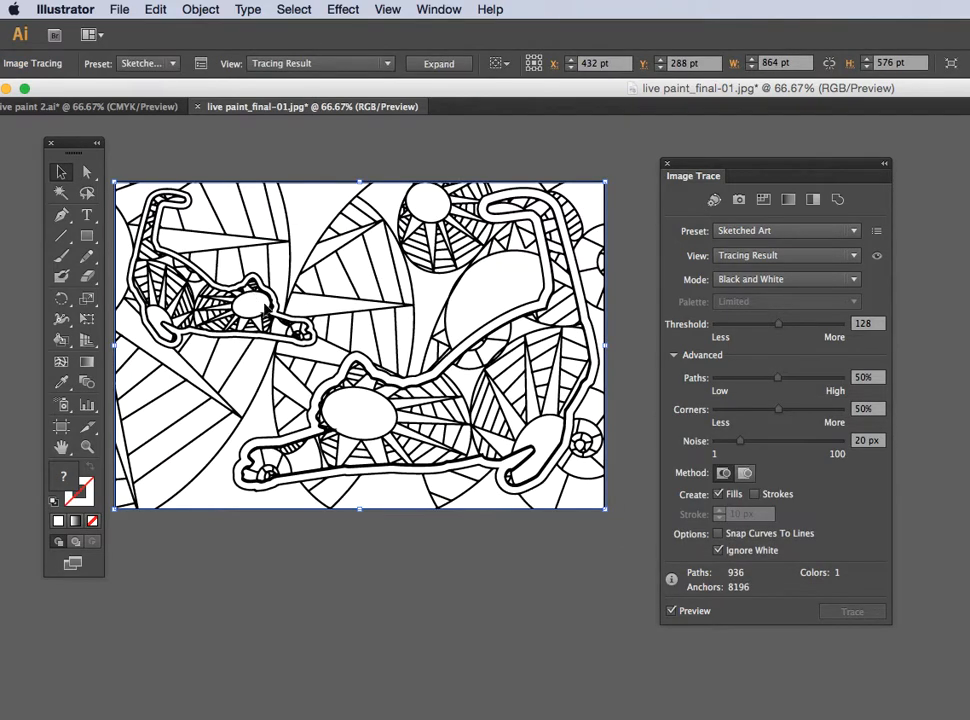
- Examine the traced line work up close across different parts of the artwork
key(super+equal)
key(super+equal)
key(super+equal)
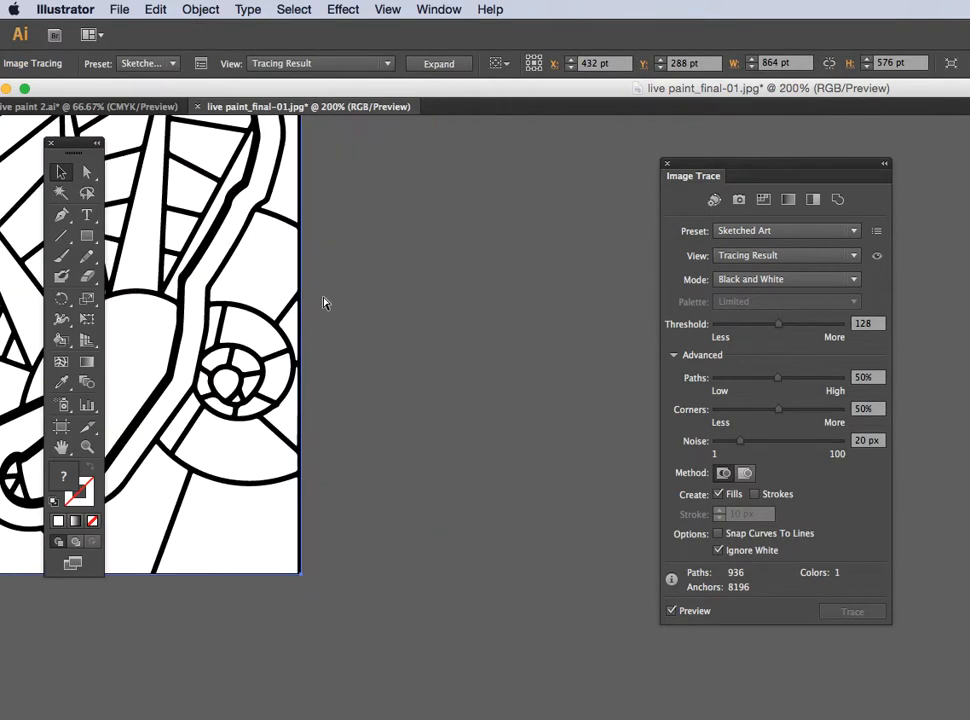
mouse_move(223, 284)
mouse_down()
mouse_move(617, 405)
mouse_move(731, 404)
mouse_up()
drag(406, 315, 580, 372)
drag(446, 342, 519, 352)
drag(364, 320, 688, 520)
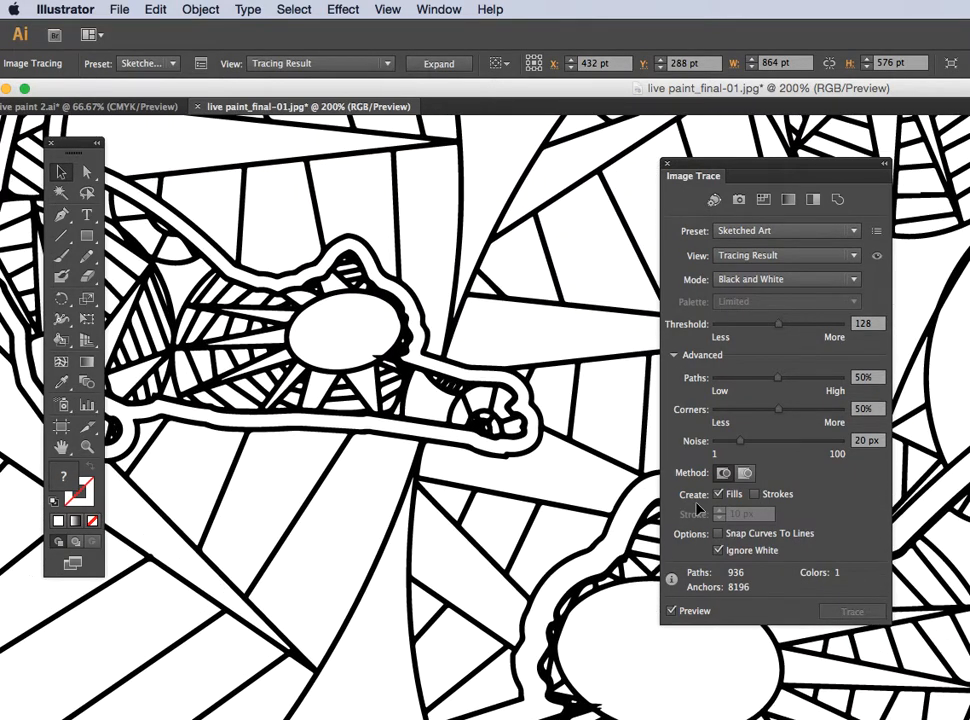
key(super+1)
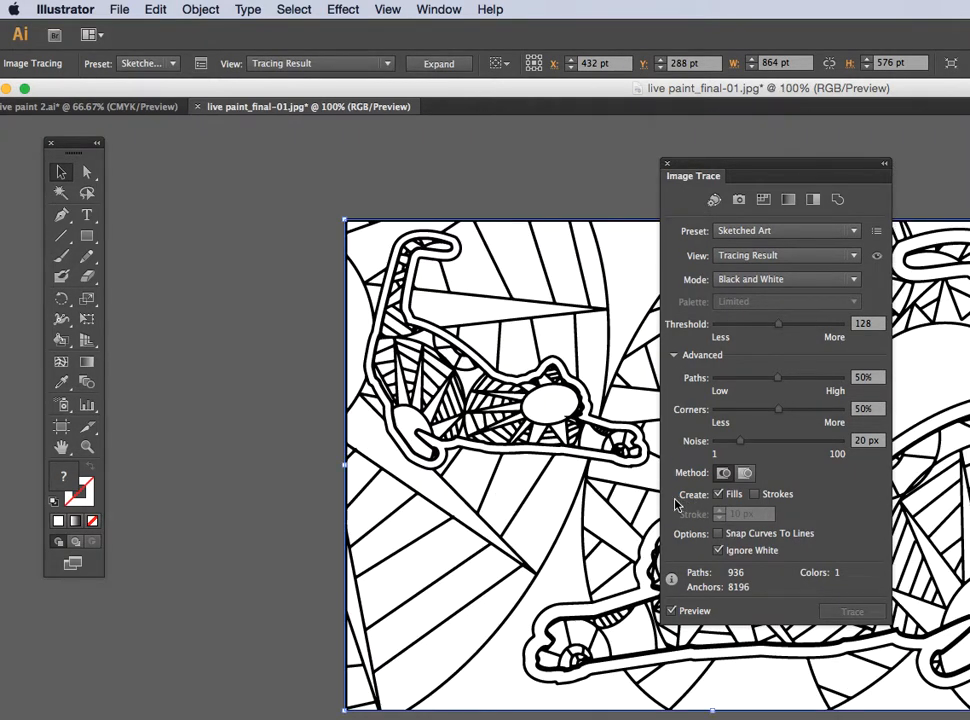
key(super+minus)
drag(555, 472, 196, 350)
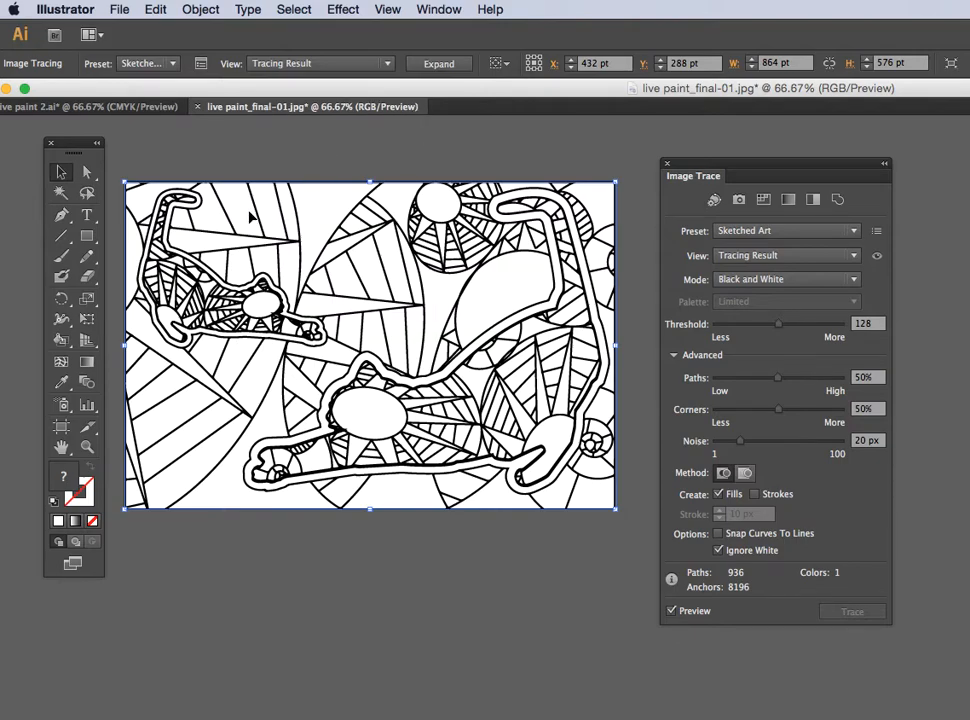
key(super+plus)
key(super+plus)
key(super+plus)
key(super+plus)
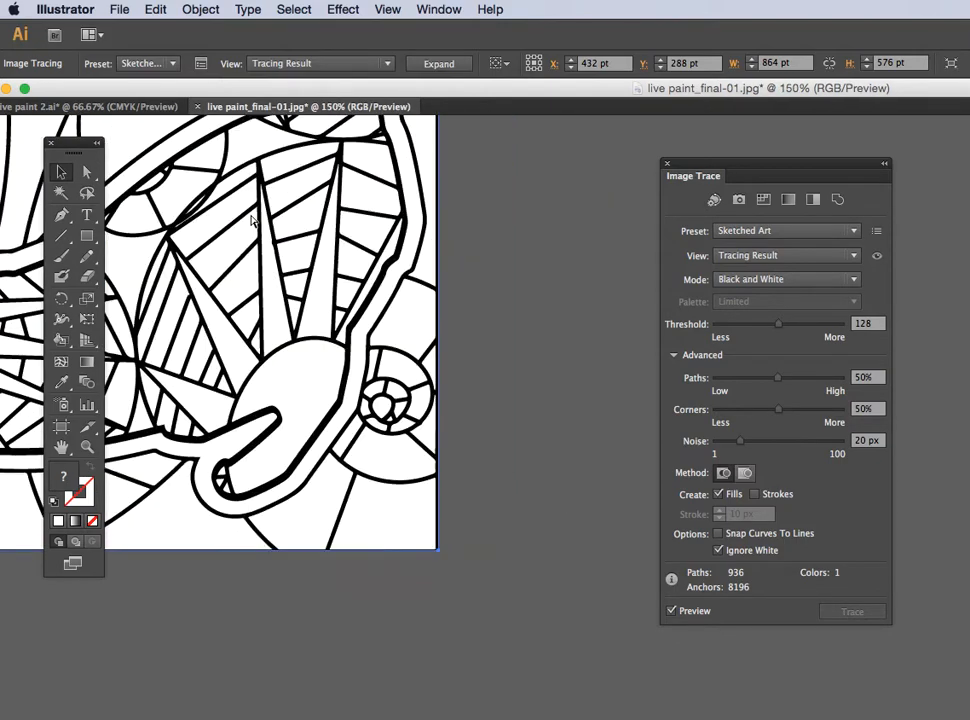
key(super+minus)
key(super+minus)
key(super+minus)
key(super+minus)
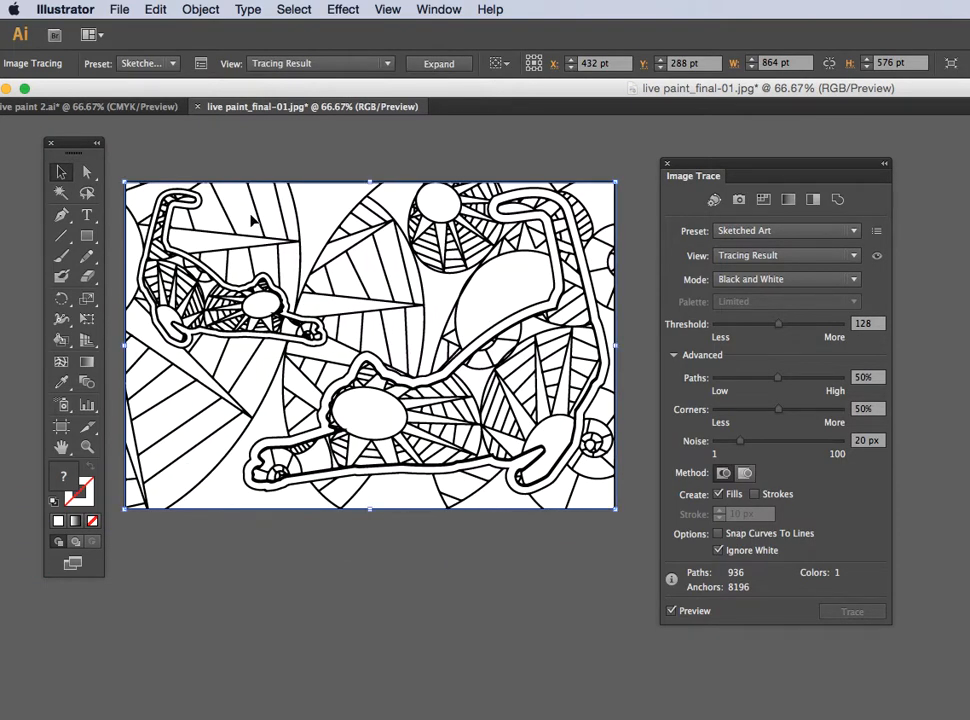
- Expand the traced image into editable vector paths and deselect it
click(441, 63)
click(280, 538)
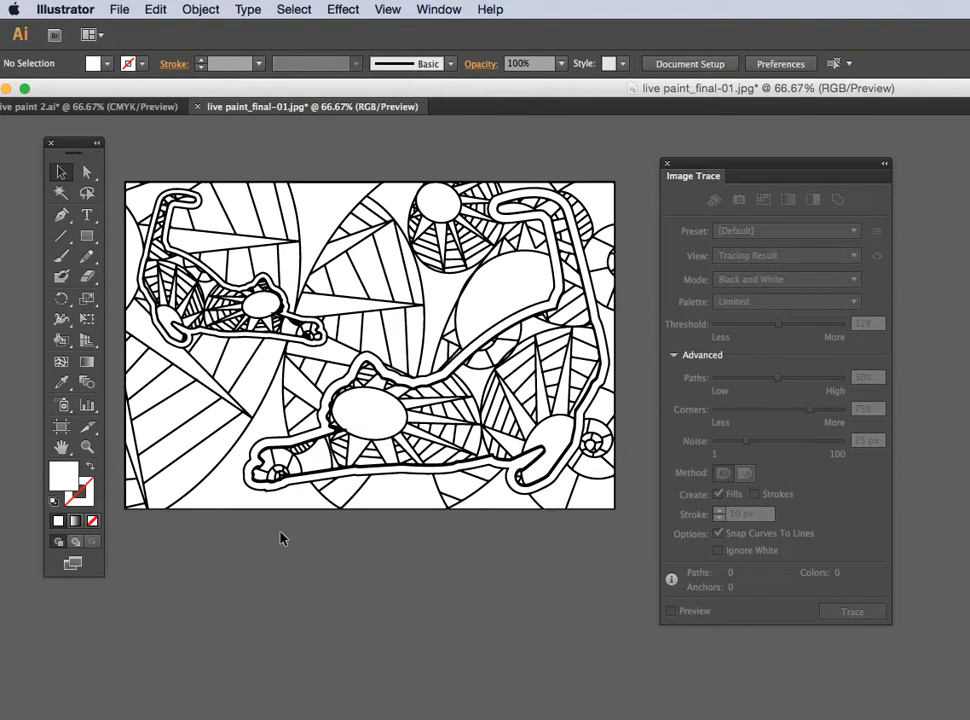
- Select the expanded artwork and examine its vector paths and anchor points up close
click(348, 343)
key(super+plus)
key(super+plus)
key(super+plus)
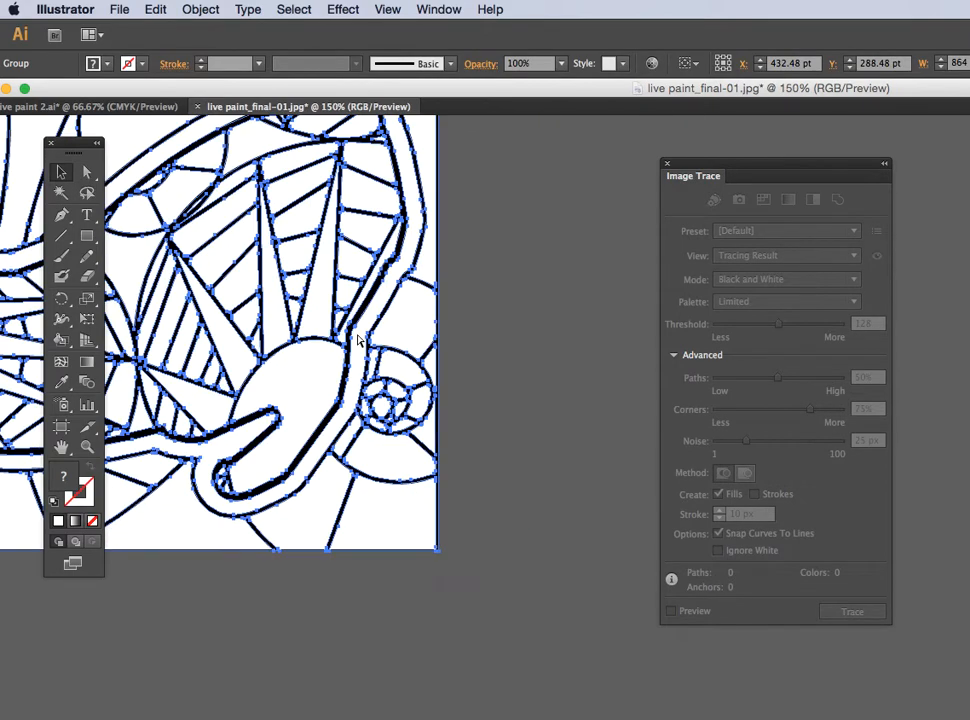
key(super+minus)
key(super+minus)
key(super+minus)
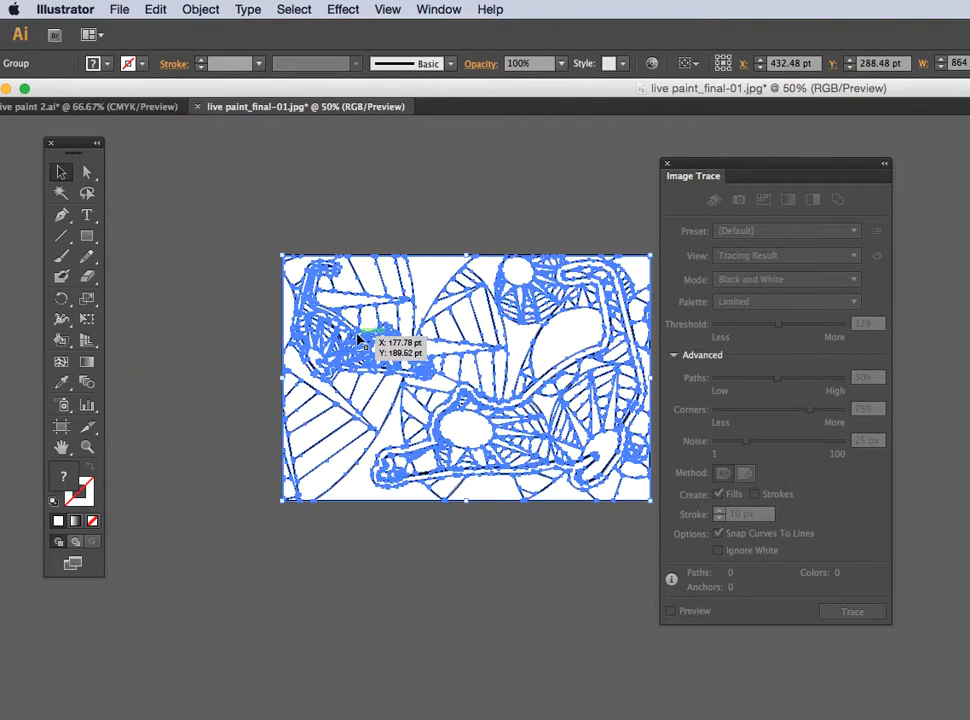
click(338, 586)
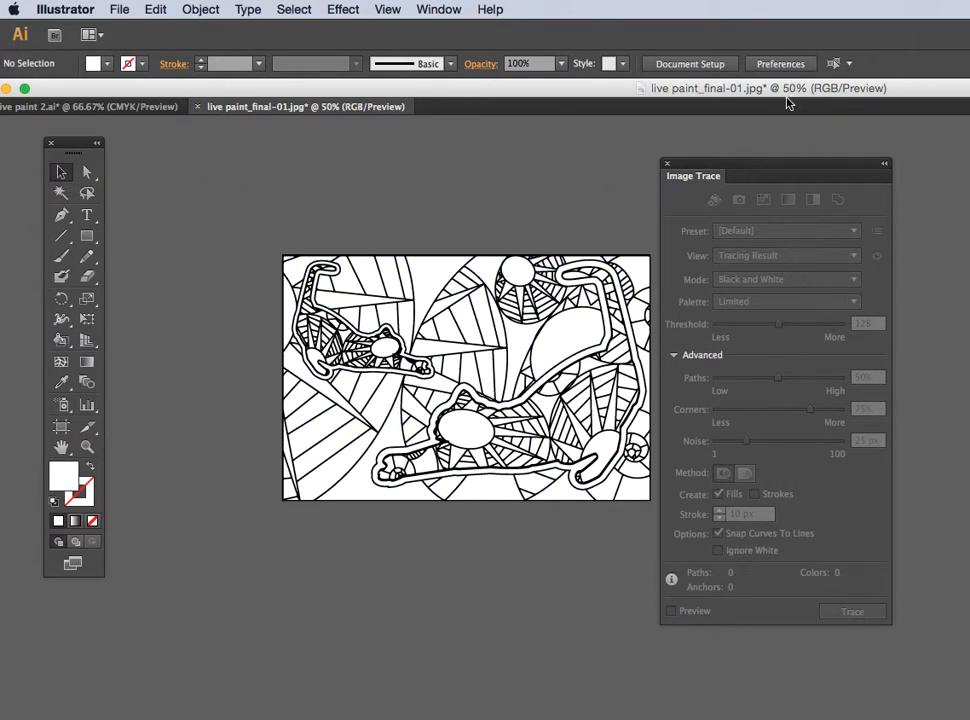
- Select the expanded line-art group and make it a Live Paint group
drag(793, 167, 835, 172)
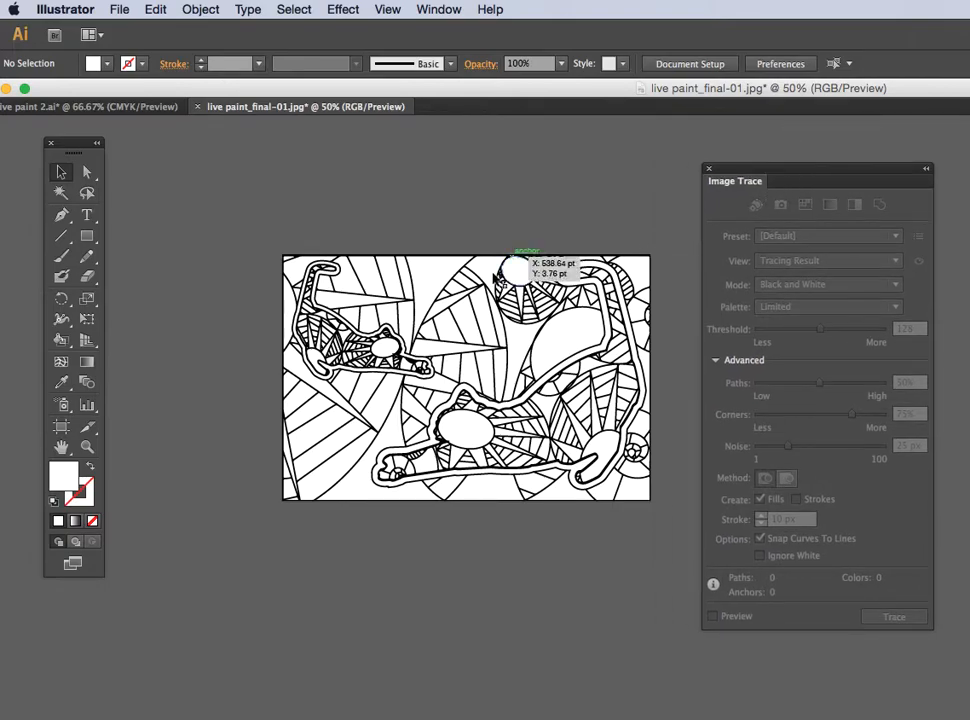
drag(374, 224, 243, 155)
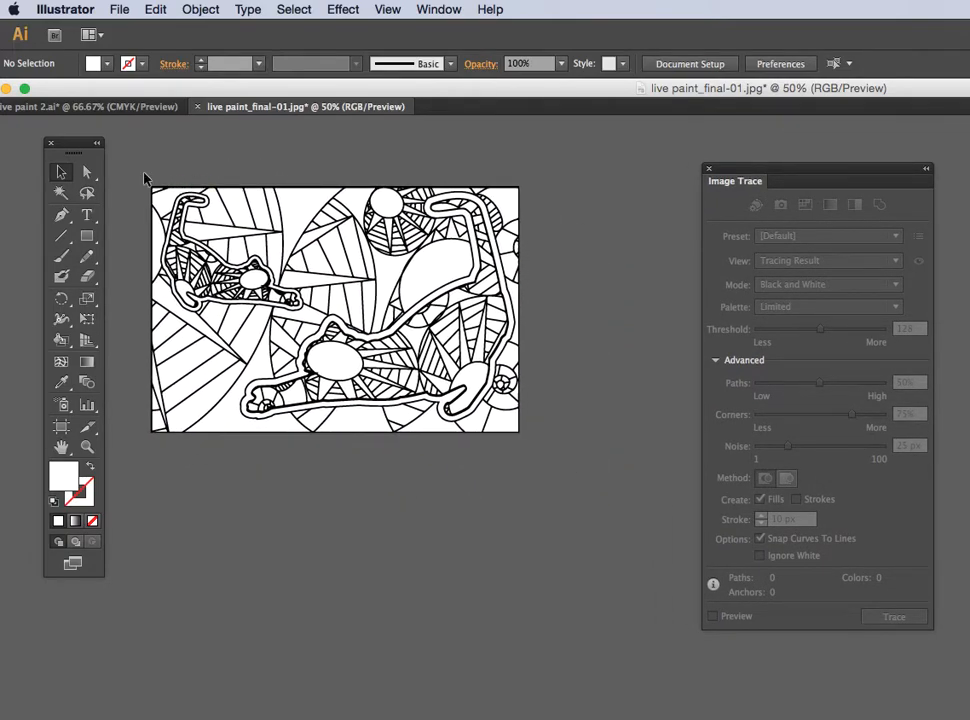
click(202, 223)
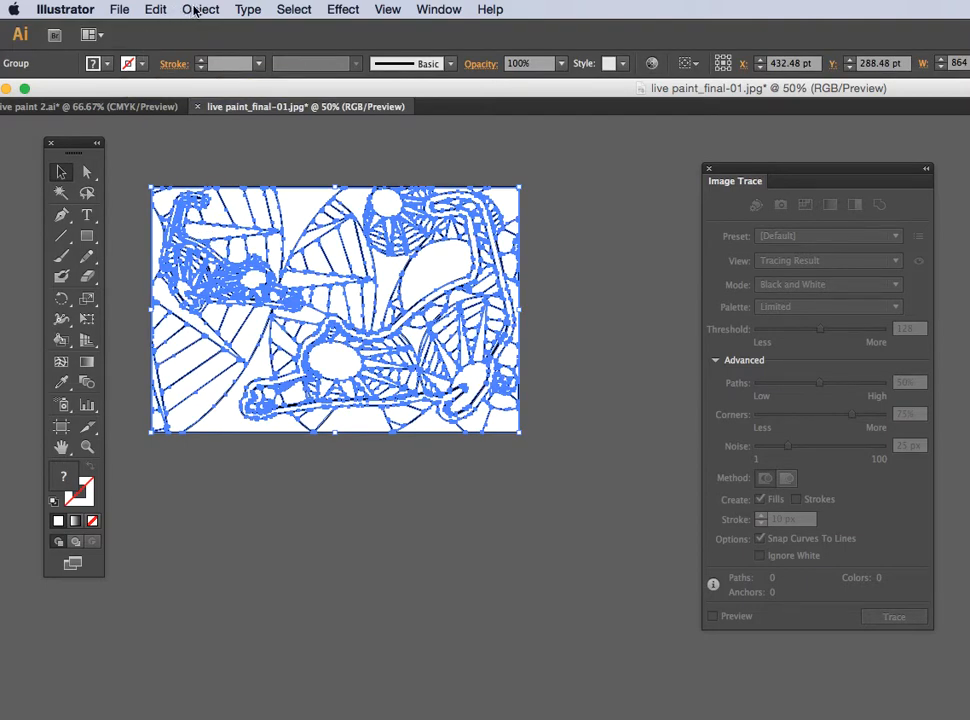
click(196, 11)
mouse_move(219, 414)
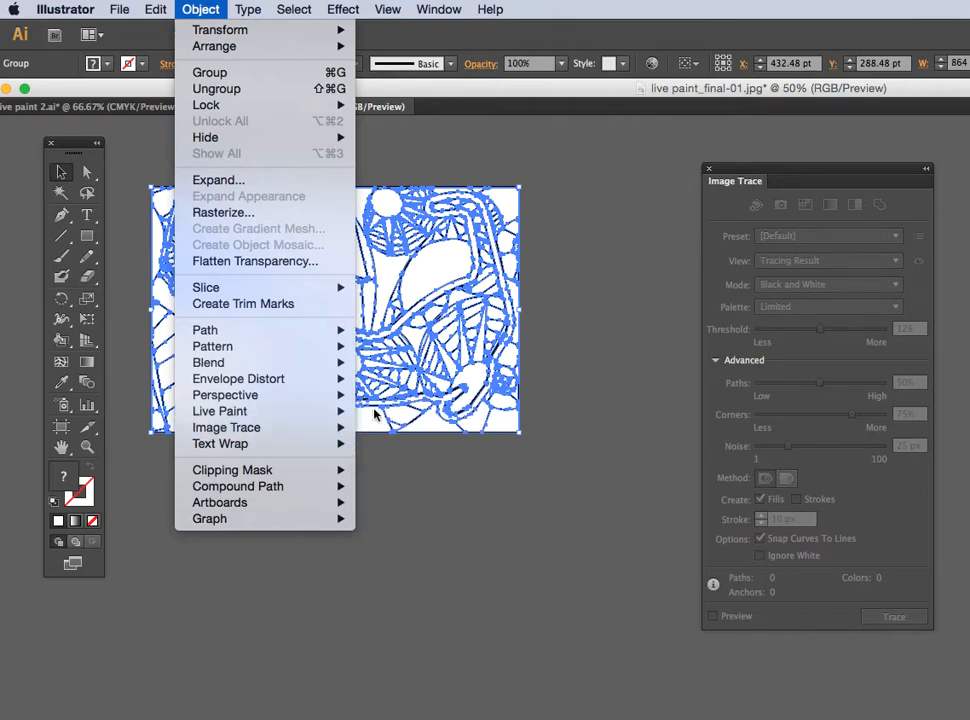
click(382, 414)
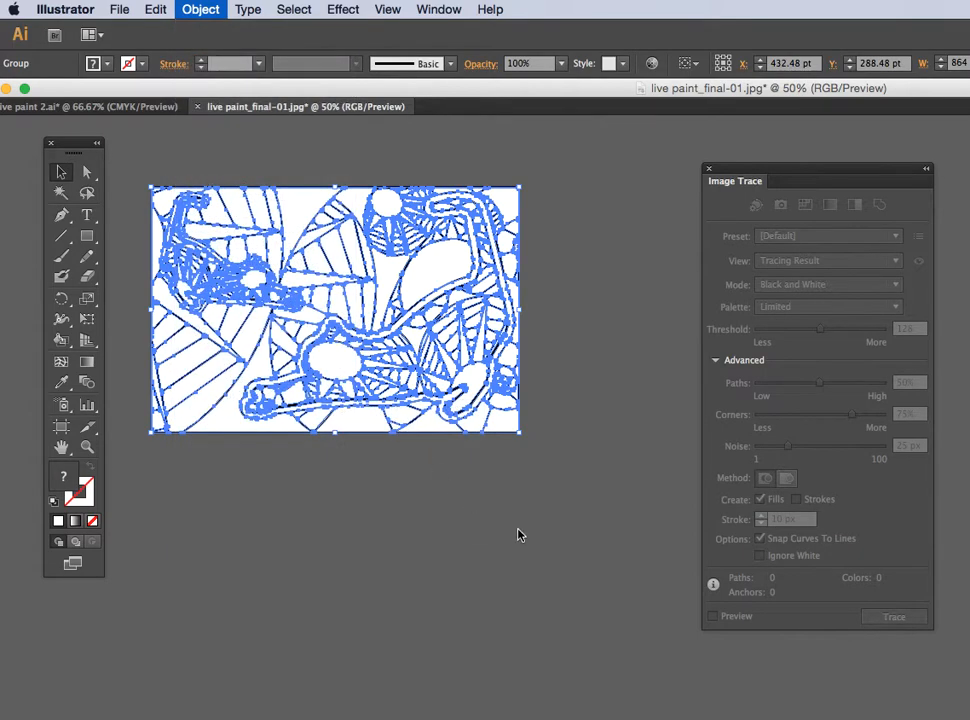
- Deselect the artwork and save an Illustrator copy of the document named "live paint_bw.ai", keeping the default Illustrator options
click(404, 480)
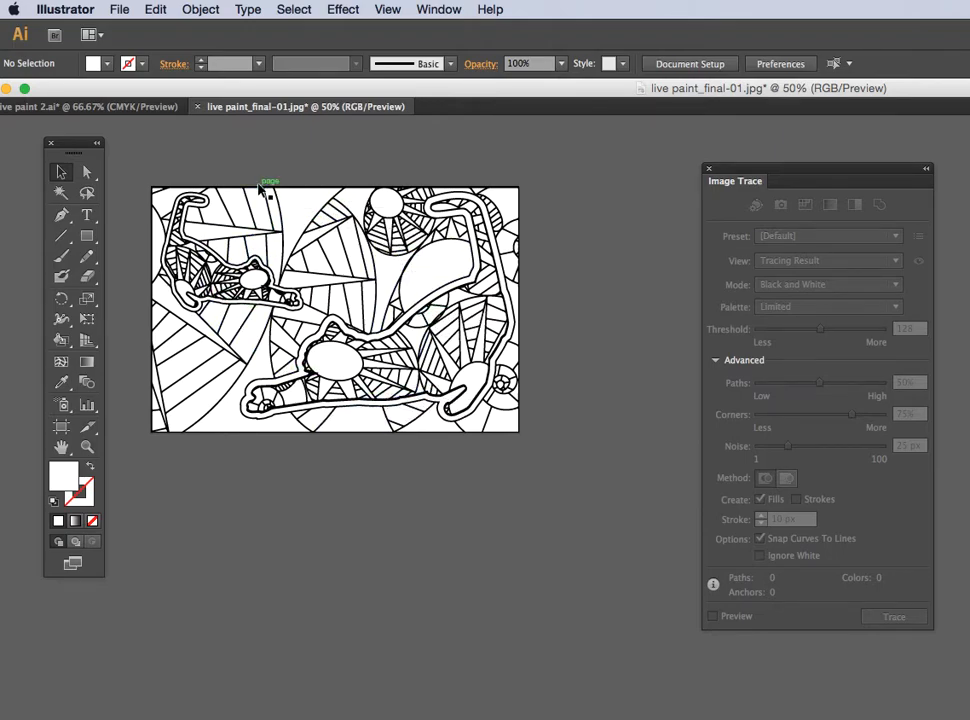
click(116, 8)
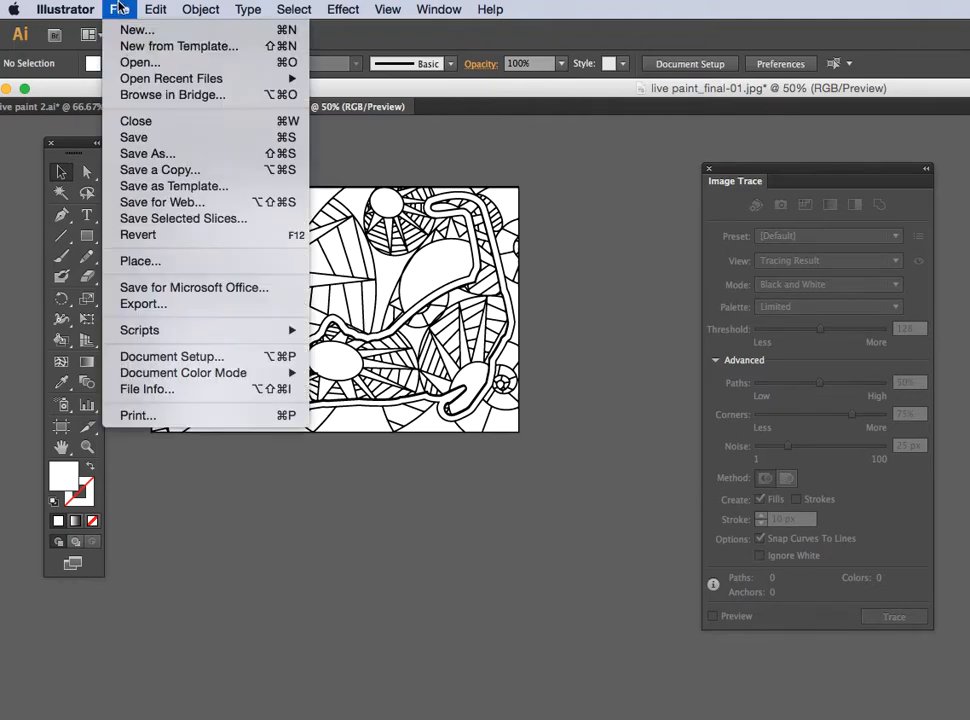
click(140, 171)
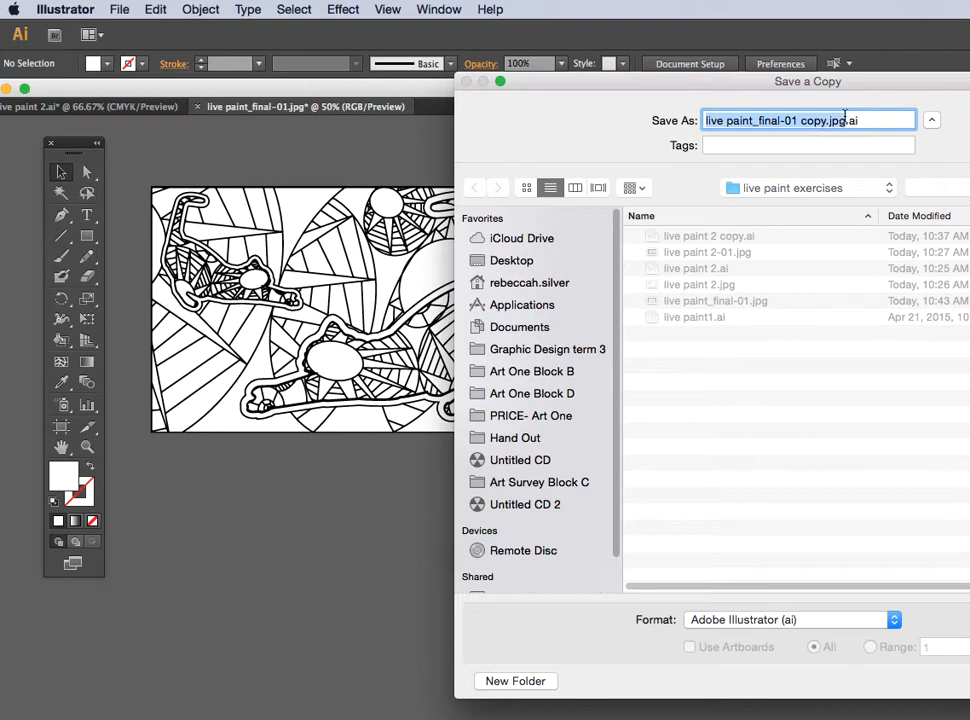
drag(846, 120, 760, 121)
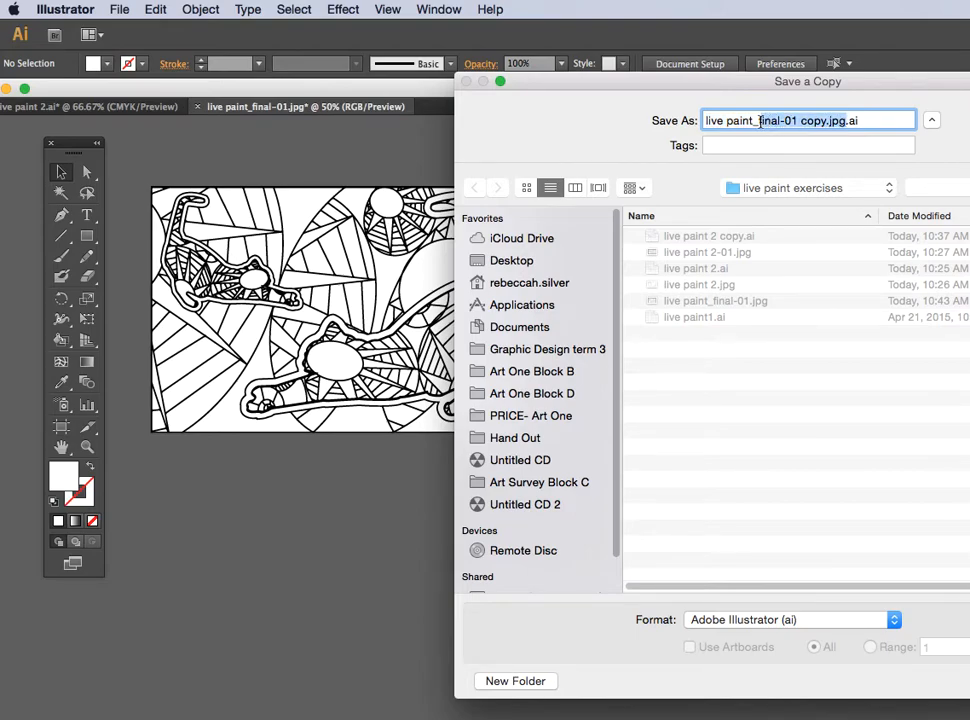
key(BackSpace)
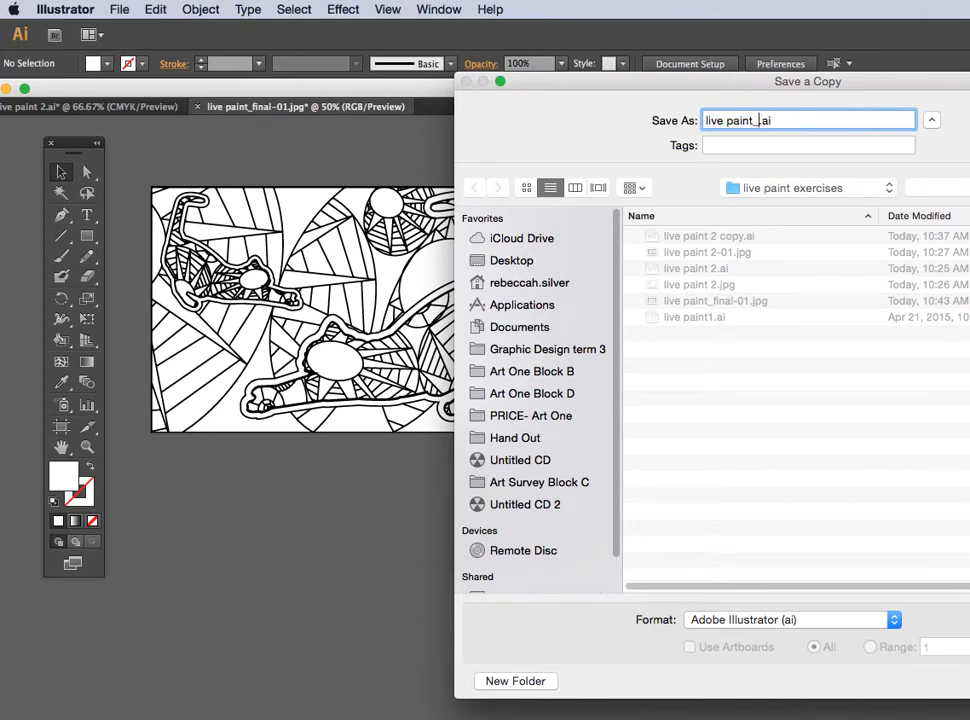
text(b2)
drag(780, 80, 495, 119)
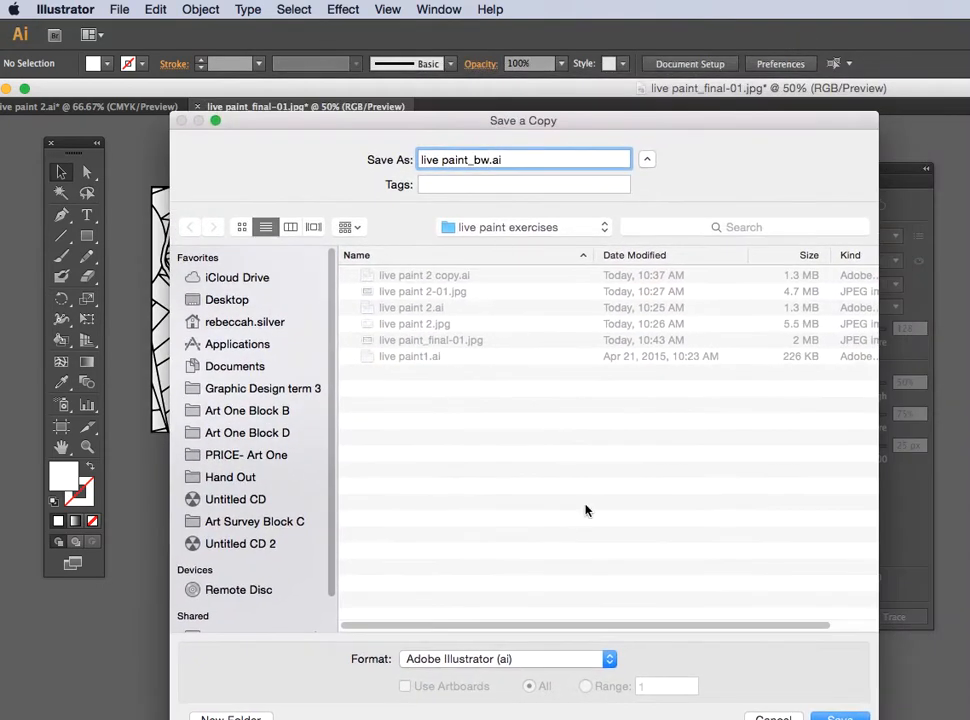
click(834, 717)
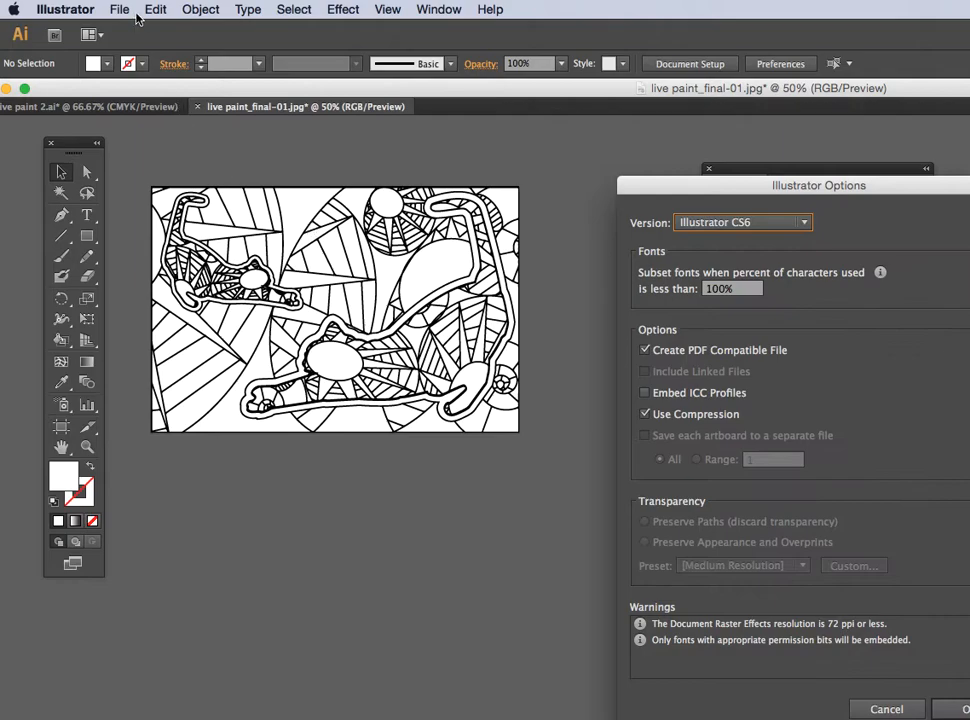
key(Return)
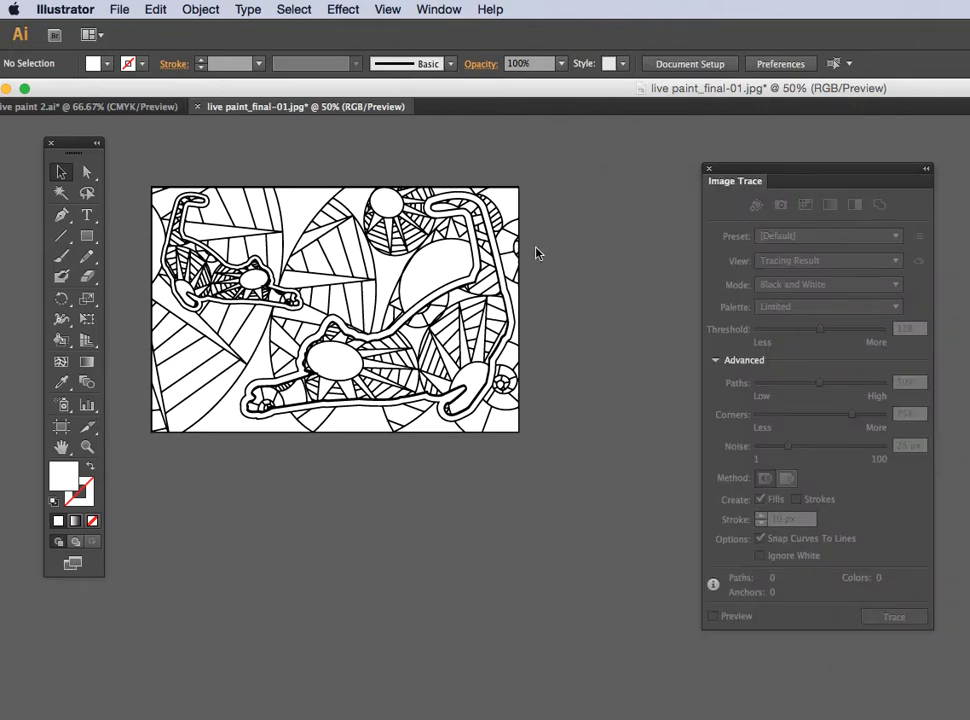
- Save a second Illustrator copy of the document named "live paint_color.ai" with the default Illustrator options
click(119, 10)
click(135, 173)
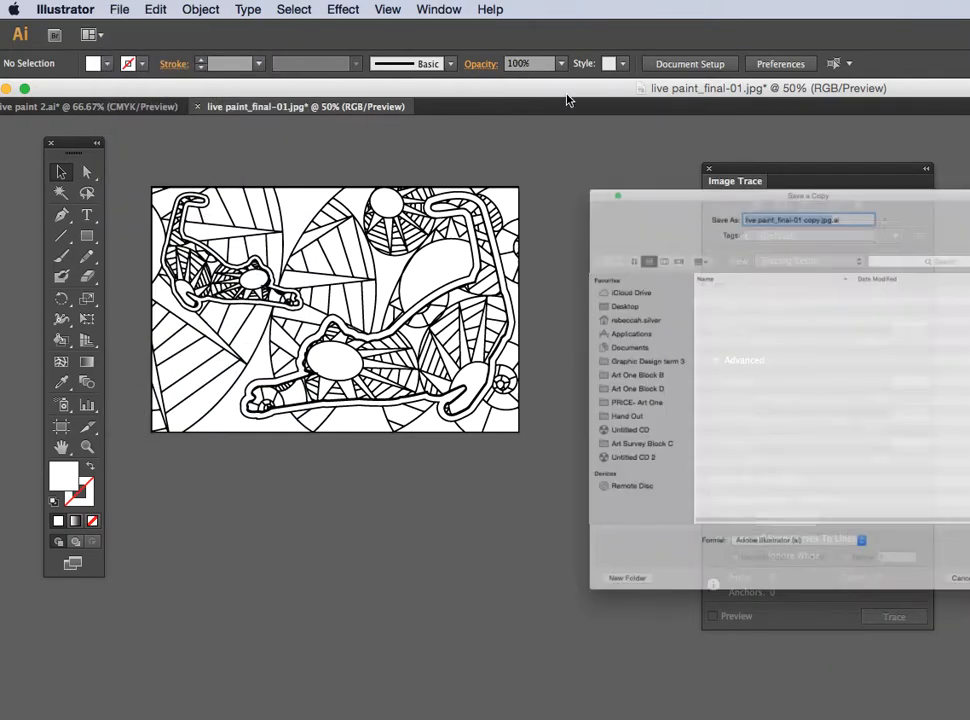
click(845, 117)
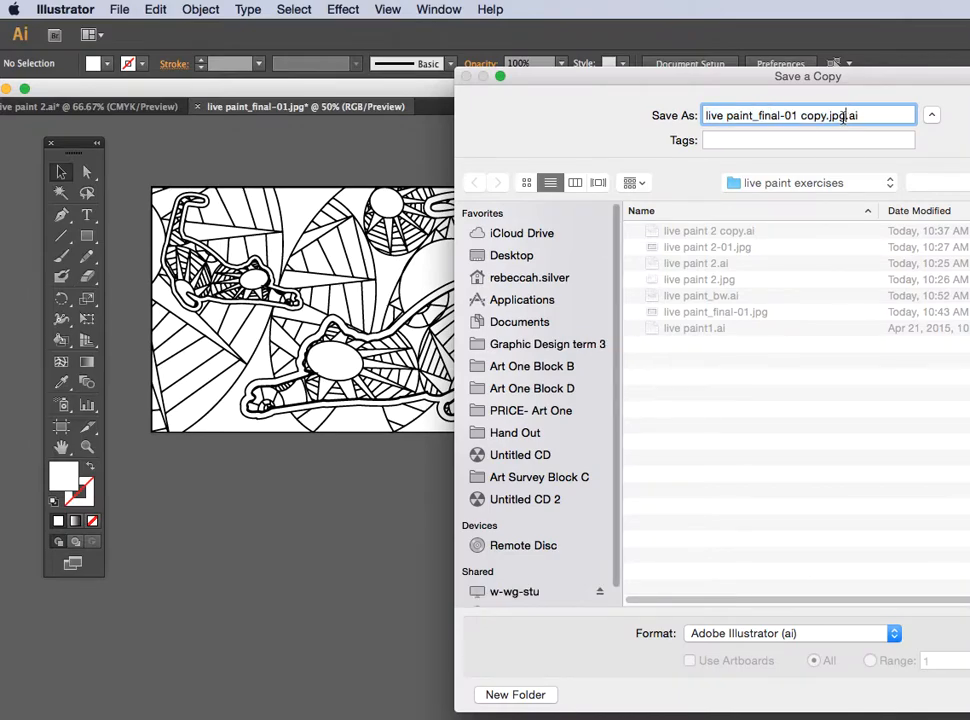
key(BackSpace)
key(BackSpace)
key(BackSpace)
key(BackSpace)
key(BackSpace)
key(BackSpace)
key(BackSpace)
key(BackSpace)
key(BackSpace)
key(BackSpace)
key(BackSpace)
key(BackSpace)
key(BackSpace)
text(color)
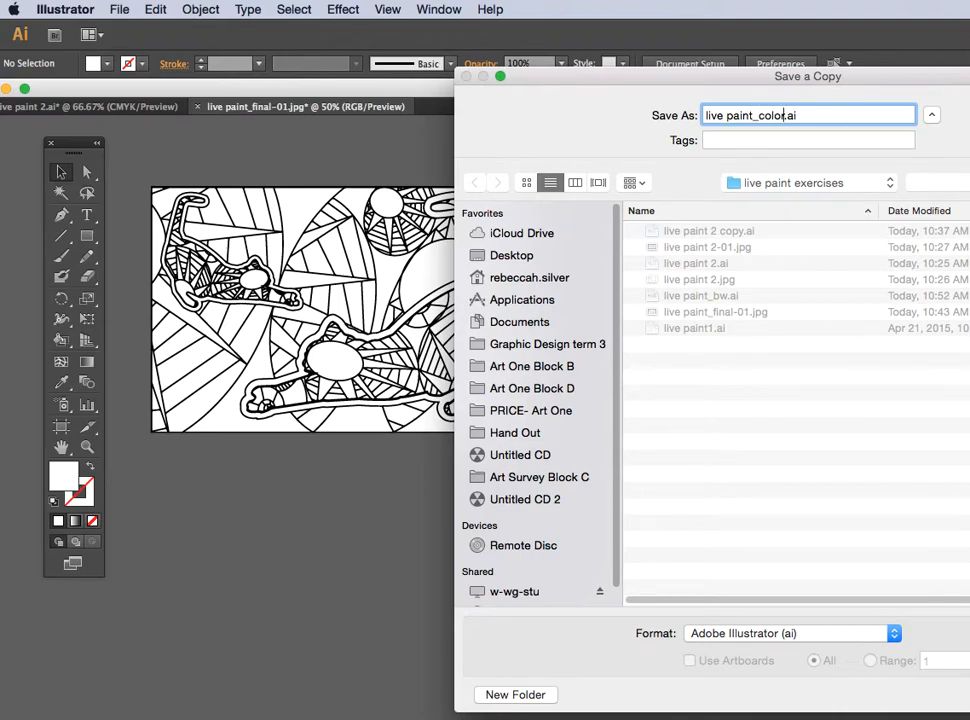
key(Return)
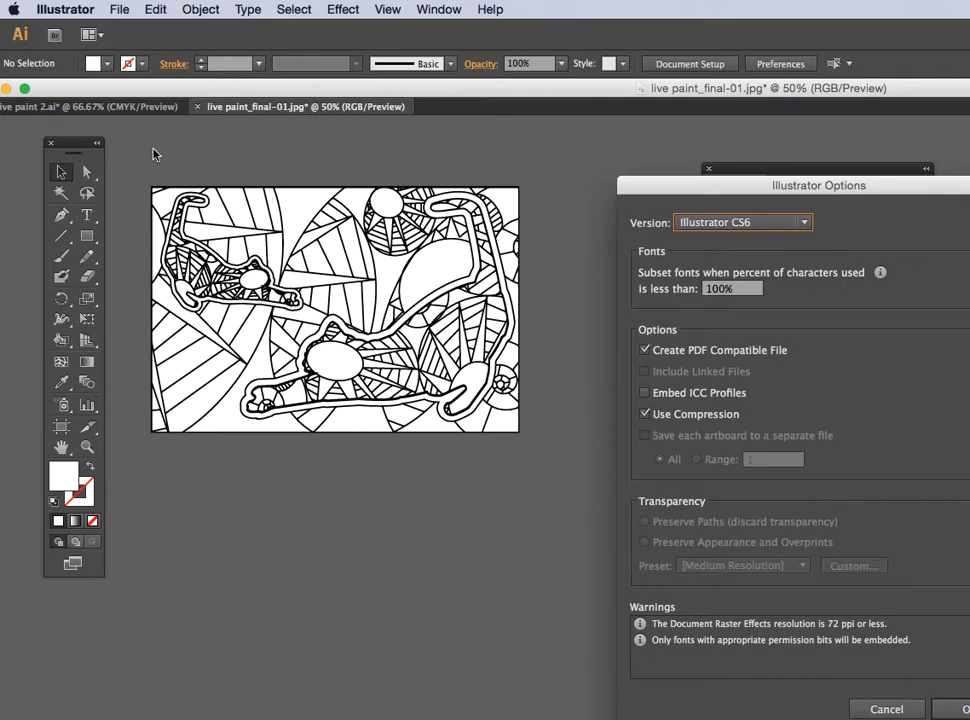
click(115, 9)
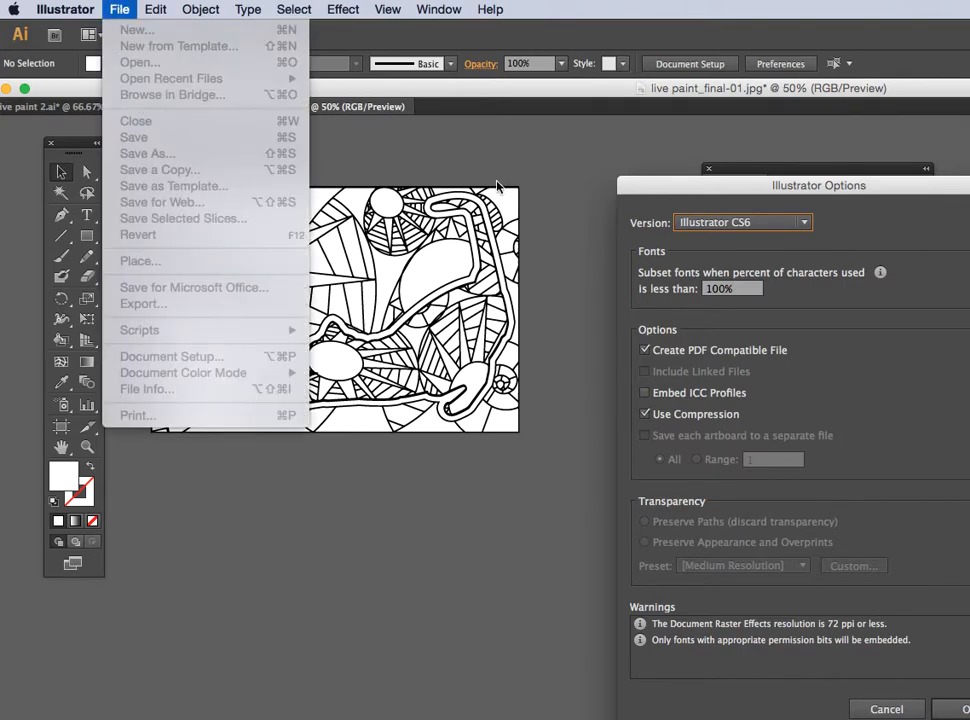
drag(682, 184, 524, 120)
click(829, 643)
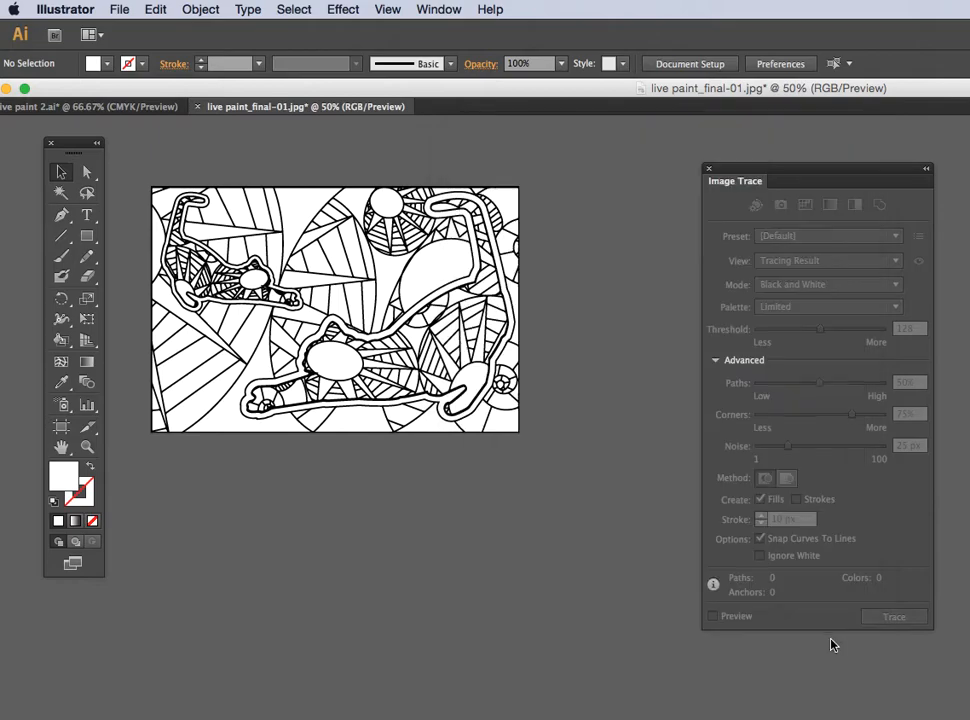
- Open the saved black-and-white copy "live paint_bw.ai" from the live paint exercises folder
click(110, 10)
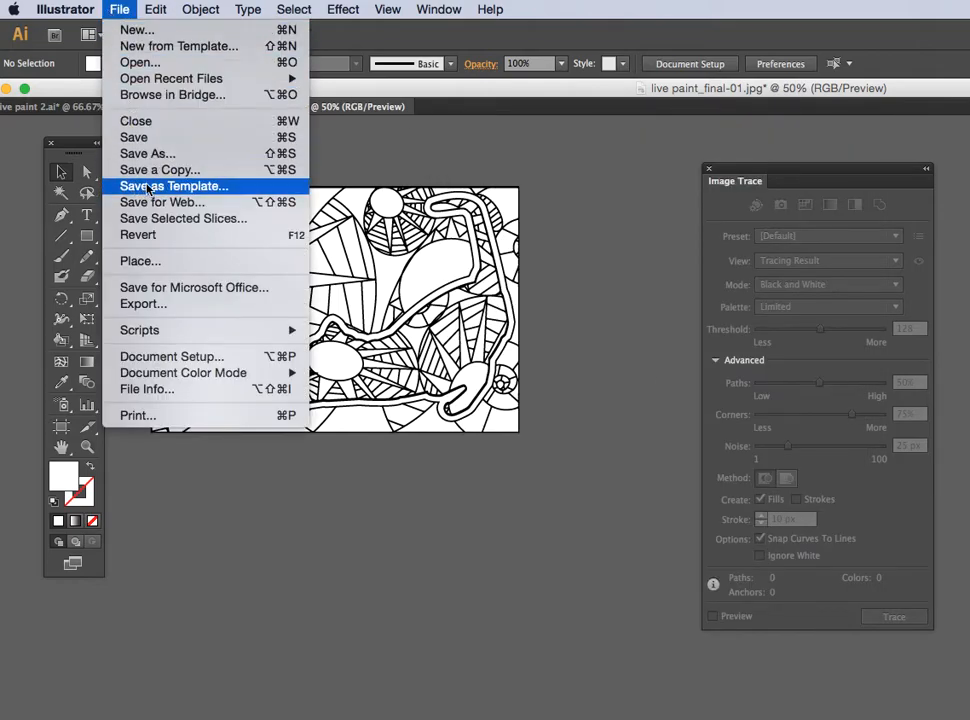
click(137, 62)
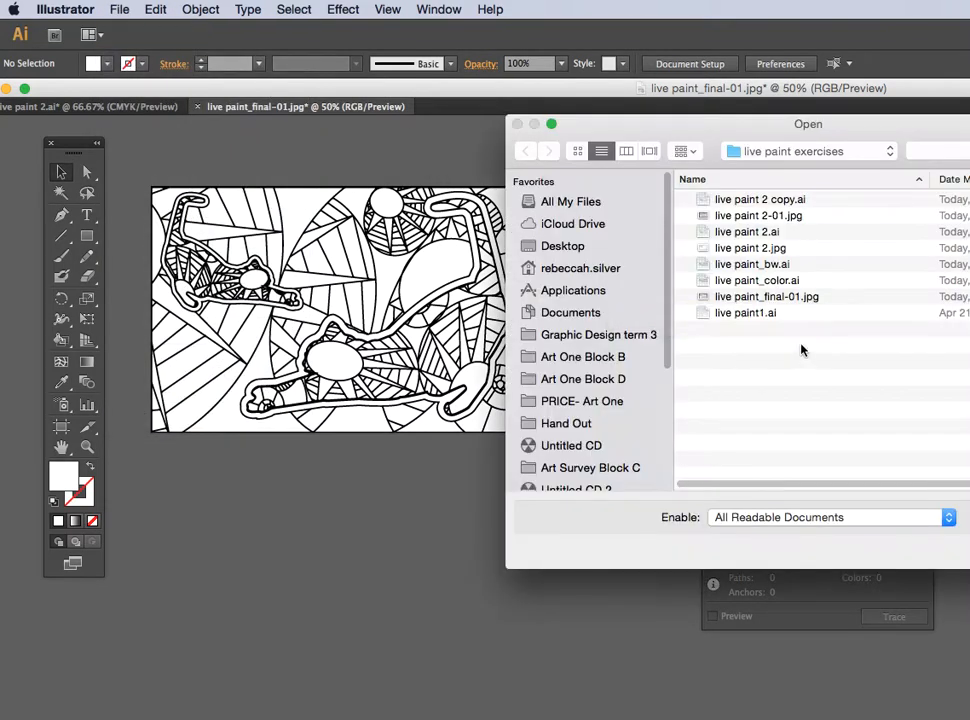
click(772, 265)
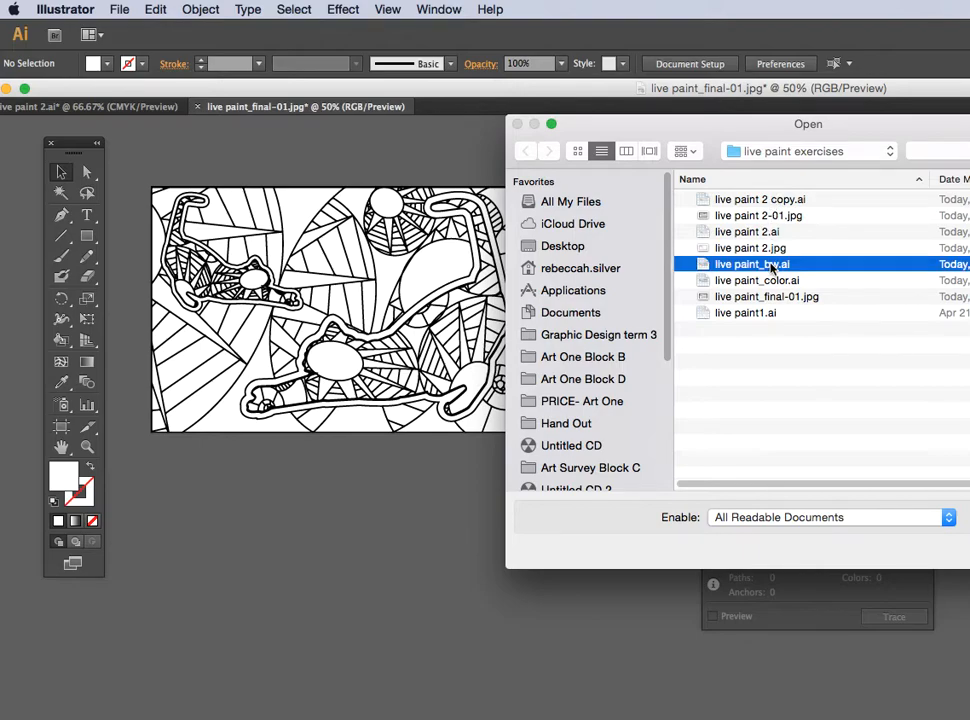
key(Return)
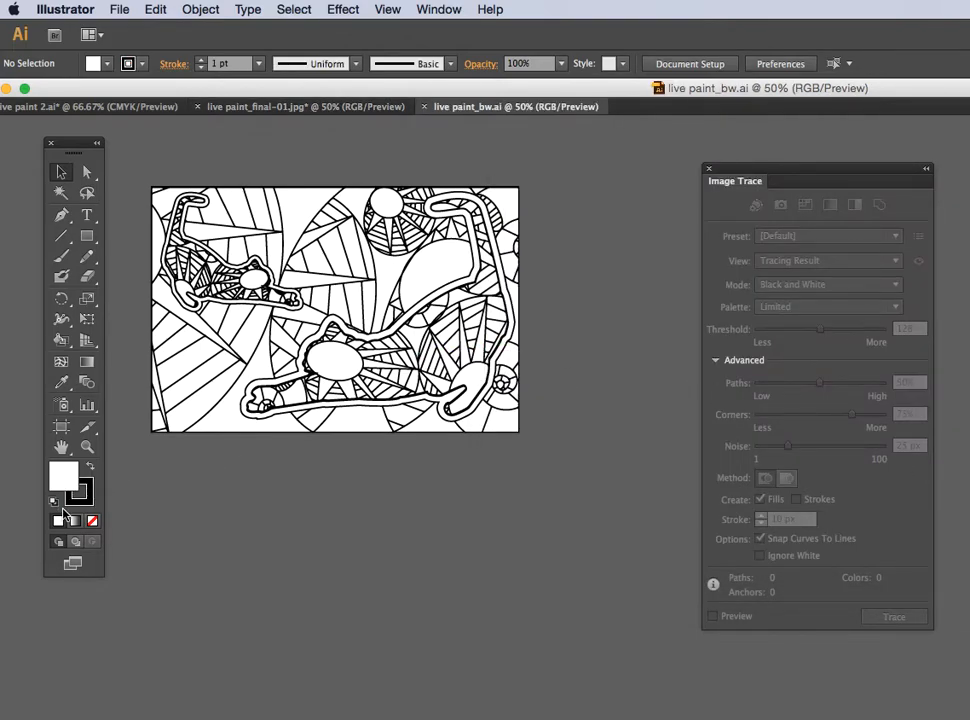
- Activate the Live Paint Bucket in the black-and-white copy and set the fill color to black
mouse_move(59, 347)
mouse_down()
mouse_move(80, 346)
mouse_move(101, 365)
mouse_up()
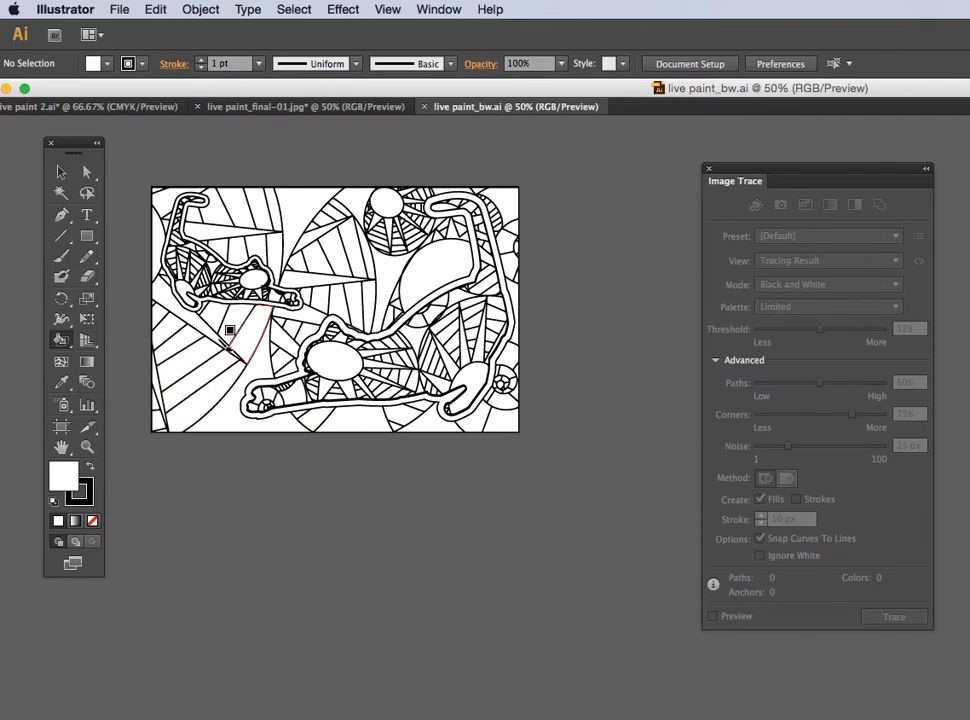
key(super+1)
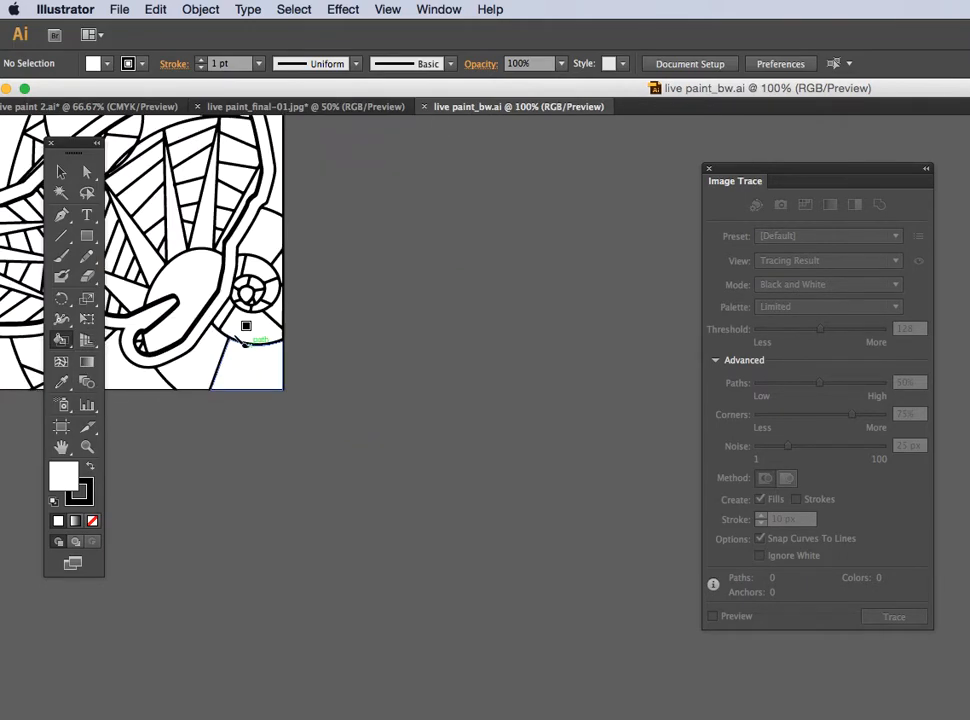
scroll(470, 350, left, 10)
scroll(470, 350, up, 5)
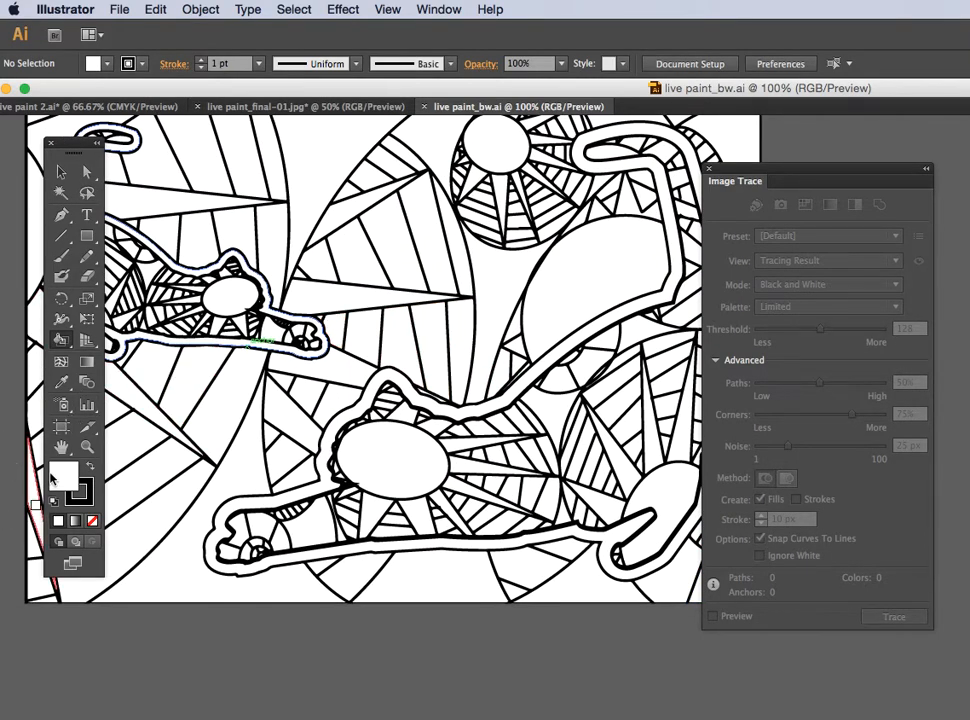
double_click(58, 482)
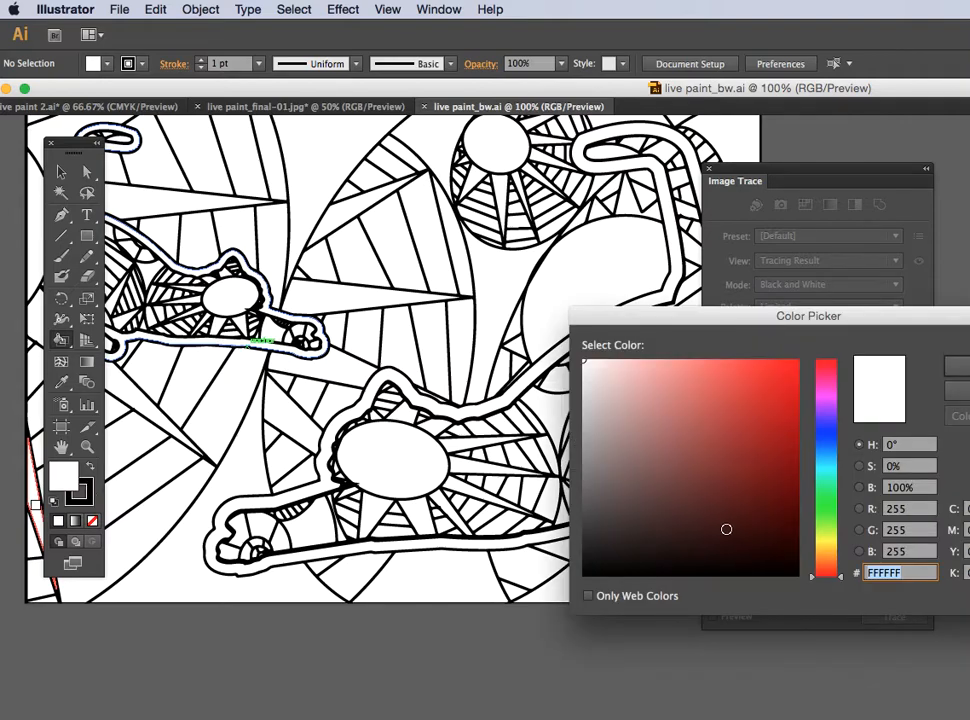
drag(785, 560, 797, 575)
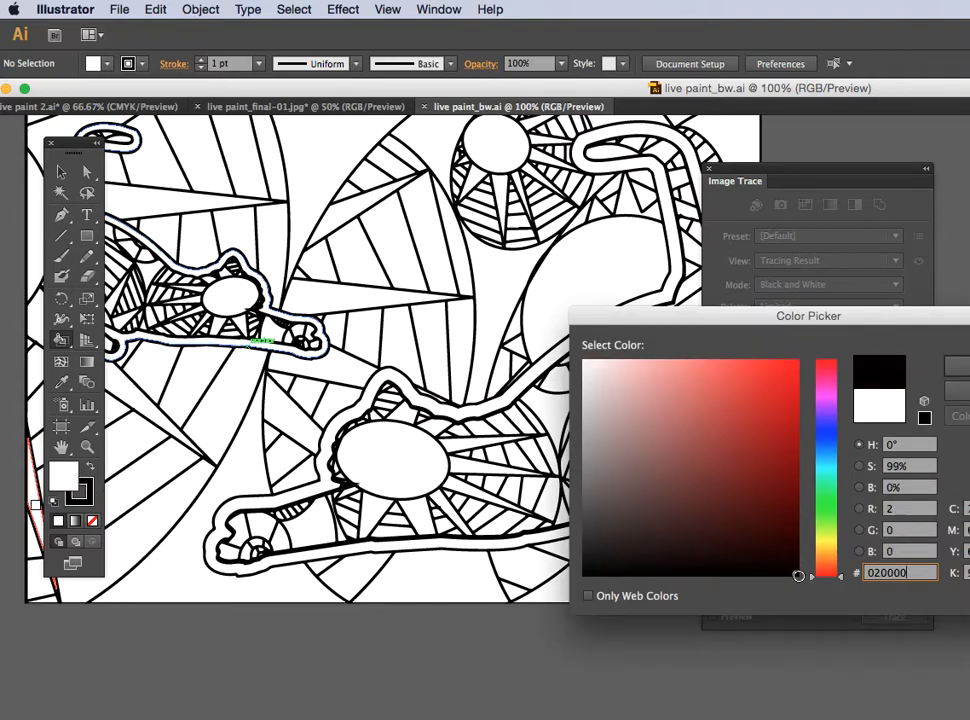
click(965, 372)
- Fill the background sections above the smaller cat's back, including the long wedge beside its tail, with black
scroll(343, 328, left, 5)
scroll(343, 328, up, 2)
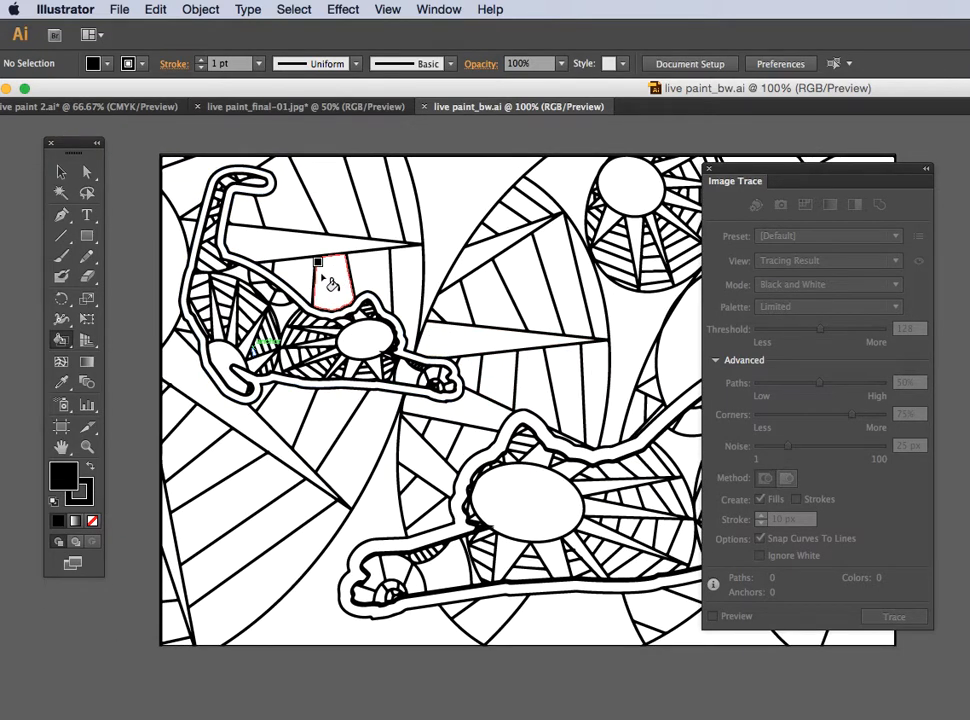
click(312, 268)
click(298, 275)
click(333, 280)
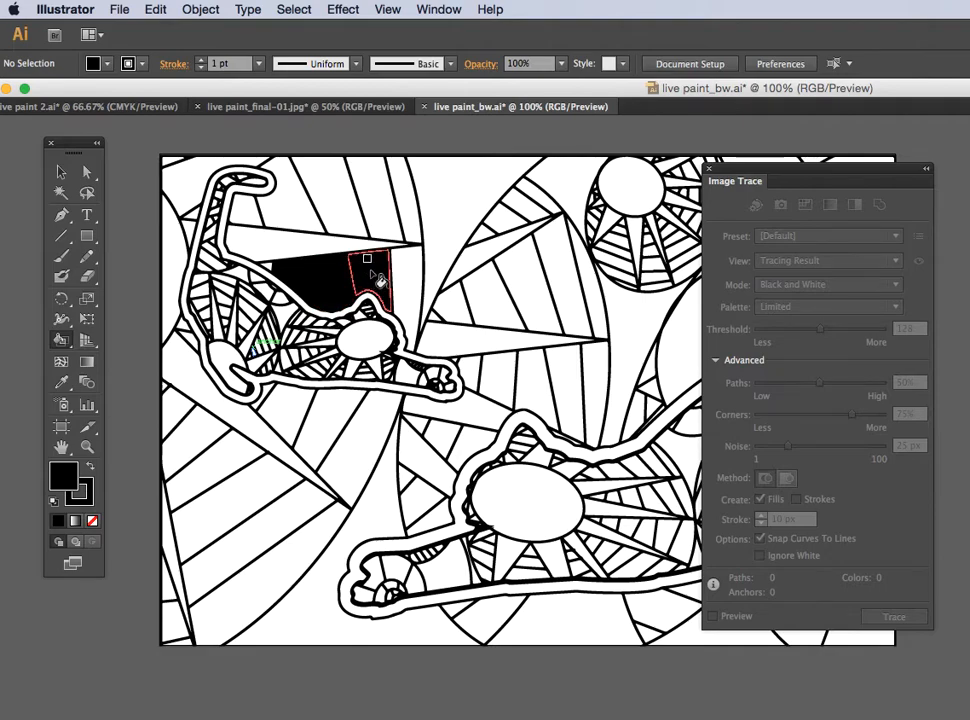
click(398, 271)
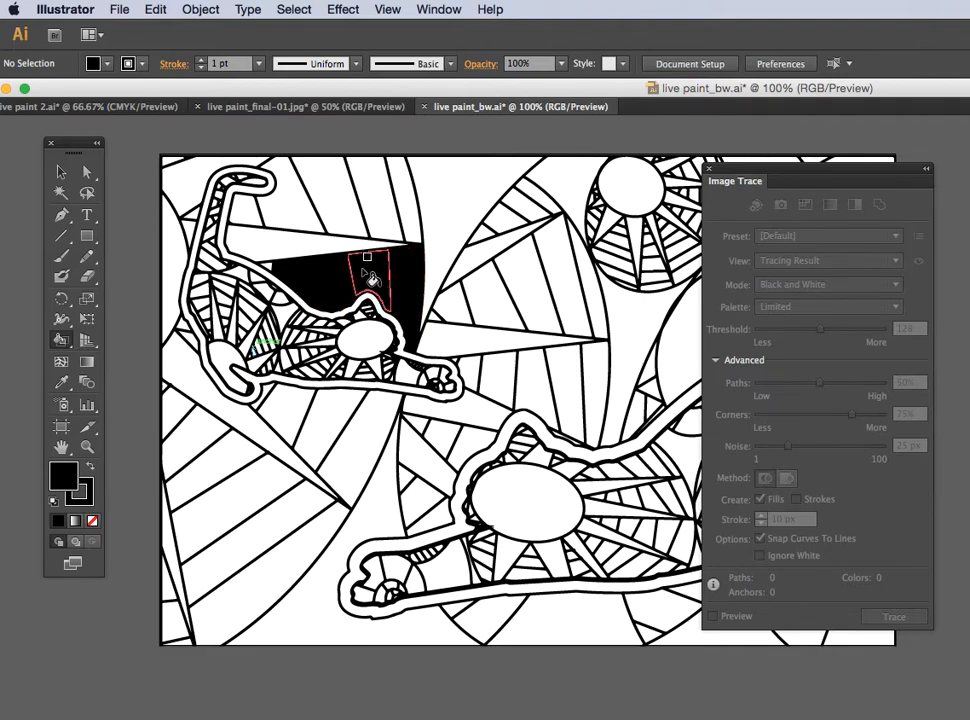
click(265, 243)
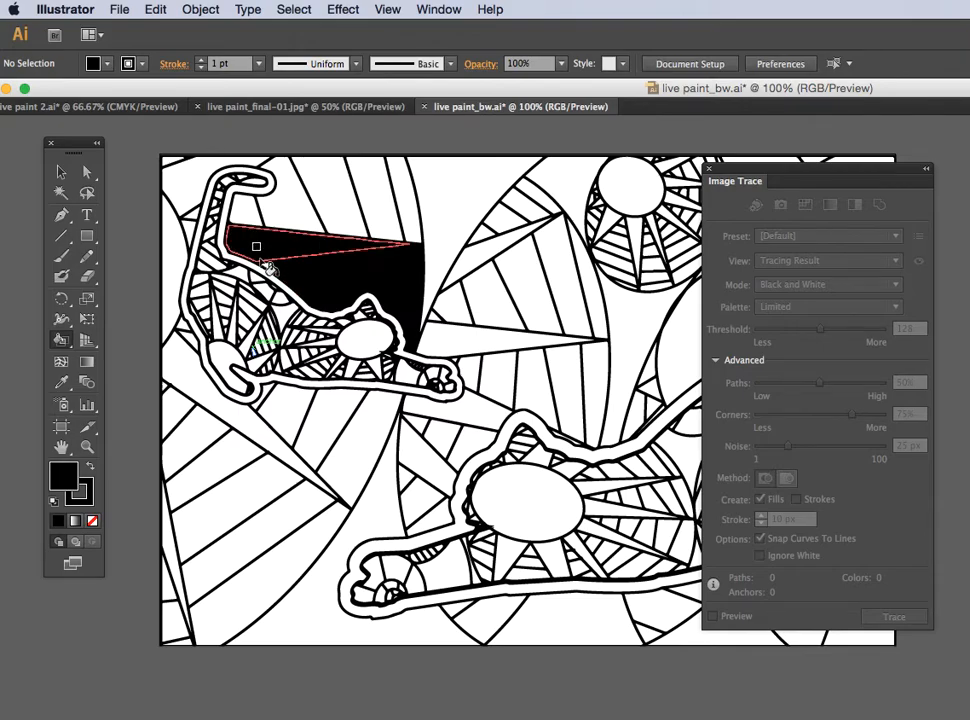
- Change the Live Paint fill color to white (FCFCFC)
key(super+plus)
drag(257, 259, 740, 418)
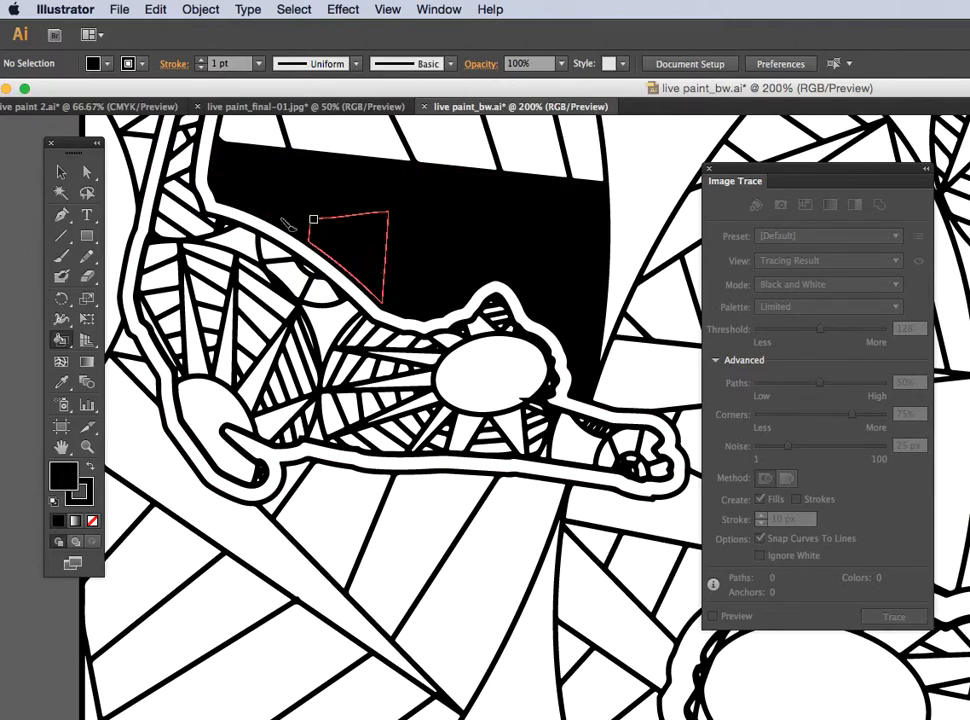
double_click(63, 484)
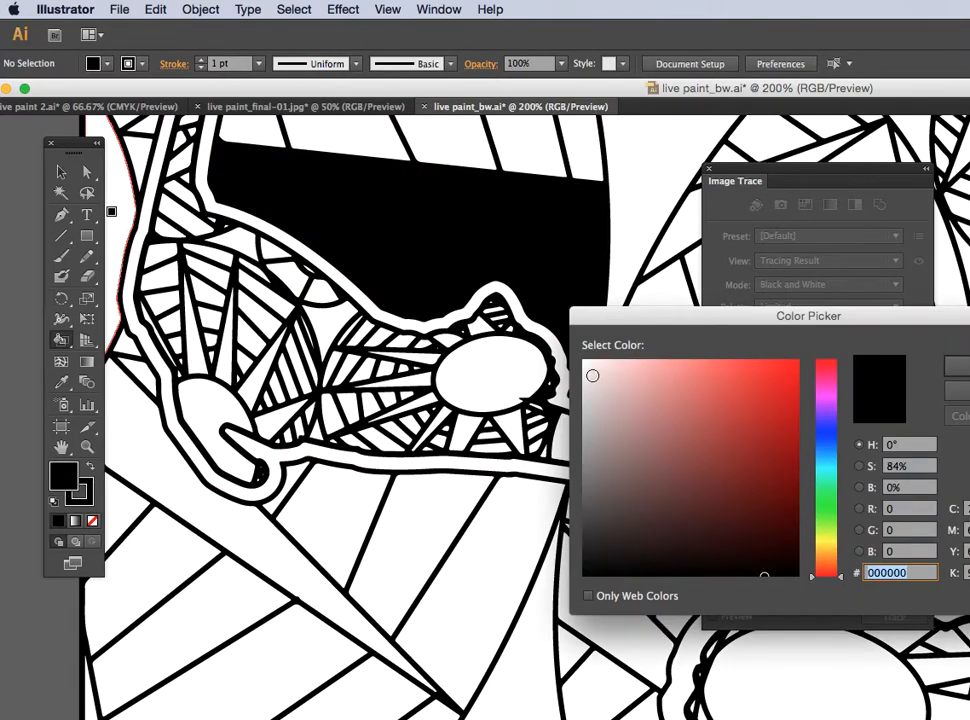
click(584, 361)
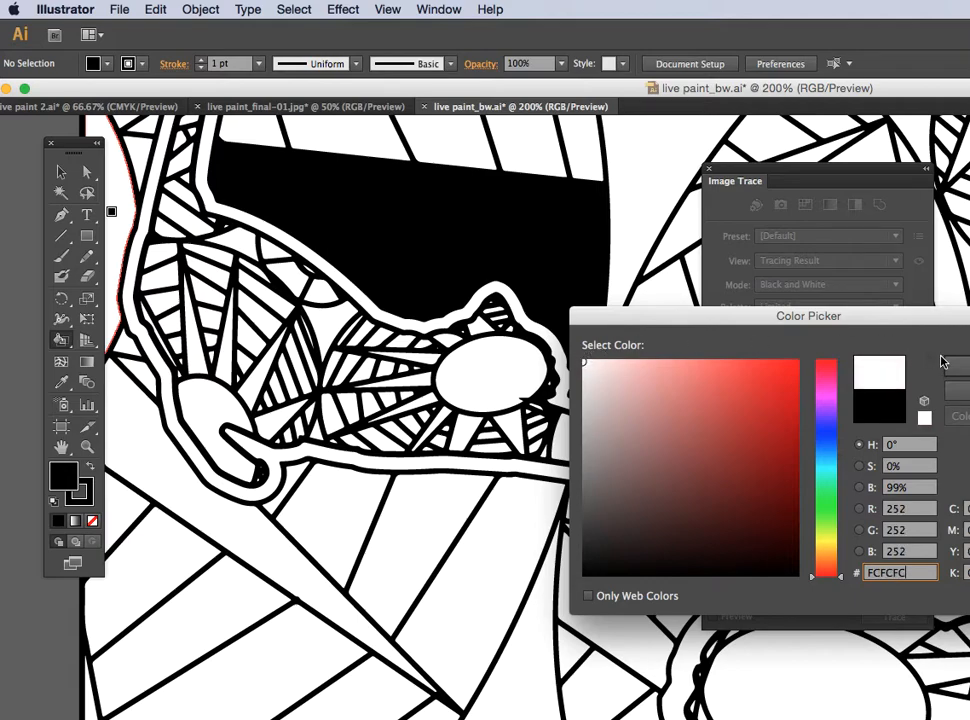
click(940, 362)
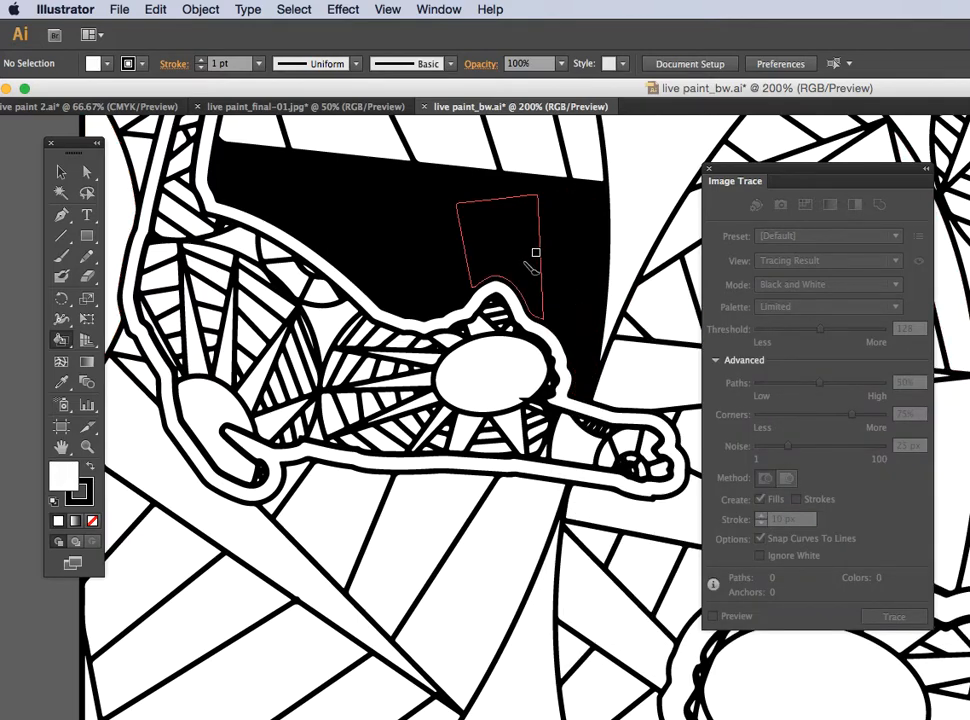
- Paint the connected background lines between and around the black-filled sections near the smaller cat white
key(super+plus)
key(super+plus)
key(super+plus)
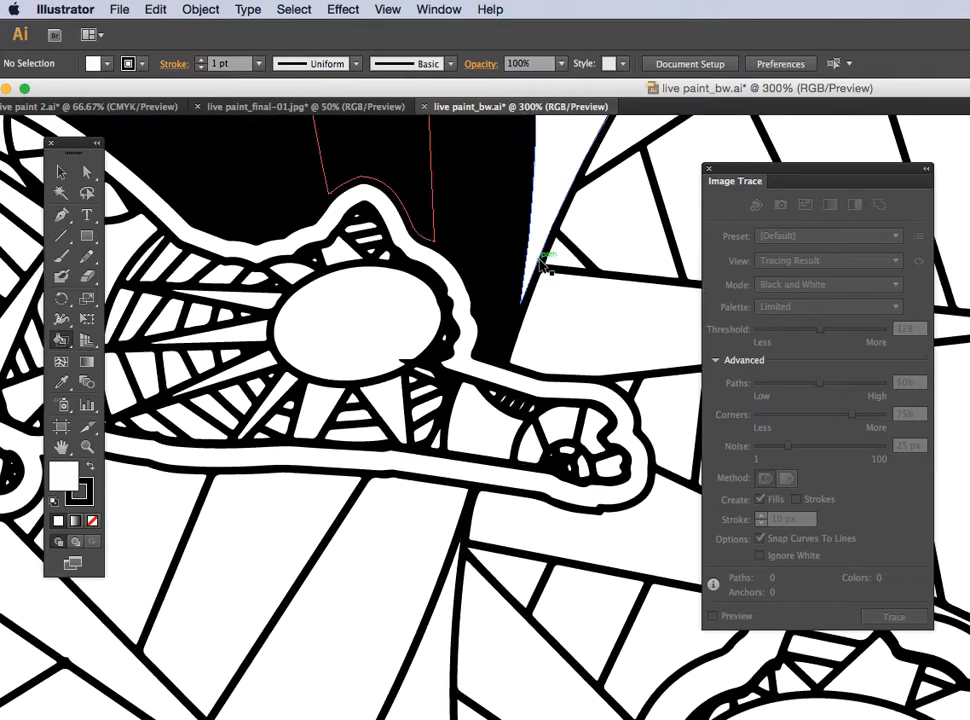
drag(400, 210, 743, 689)
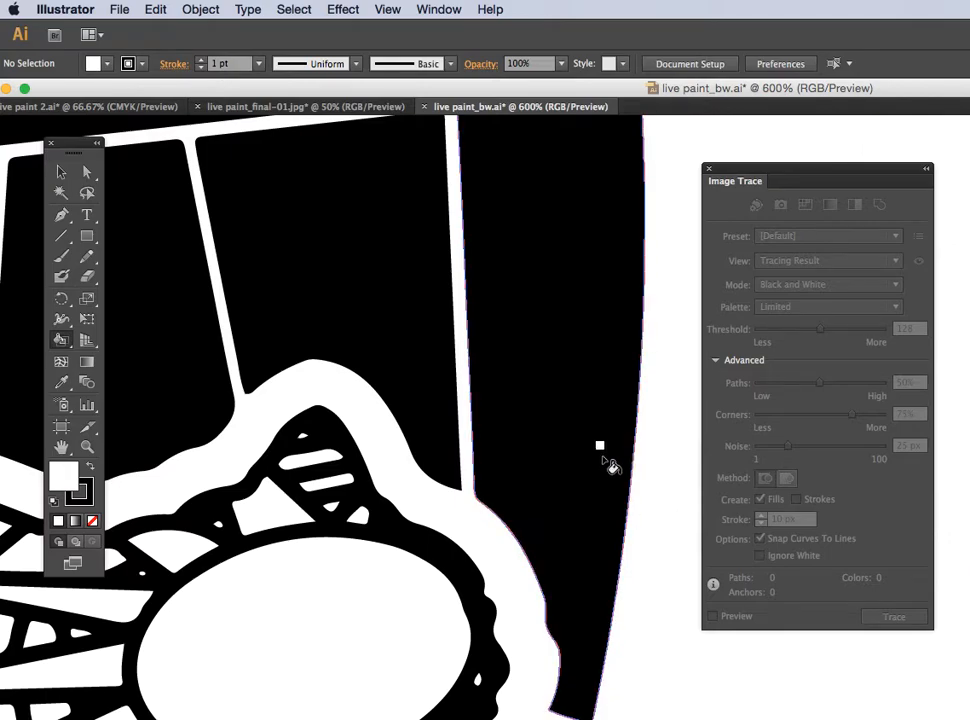
scroll(603, 465, down, 3)
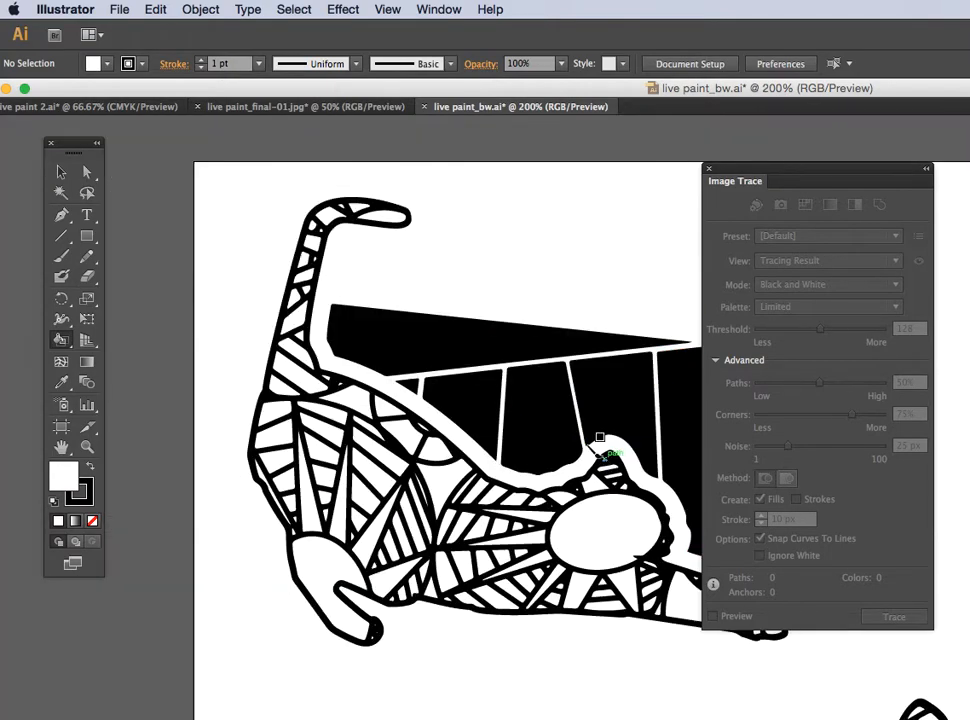
drag(580, 424, 385, 357)
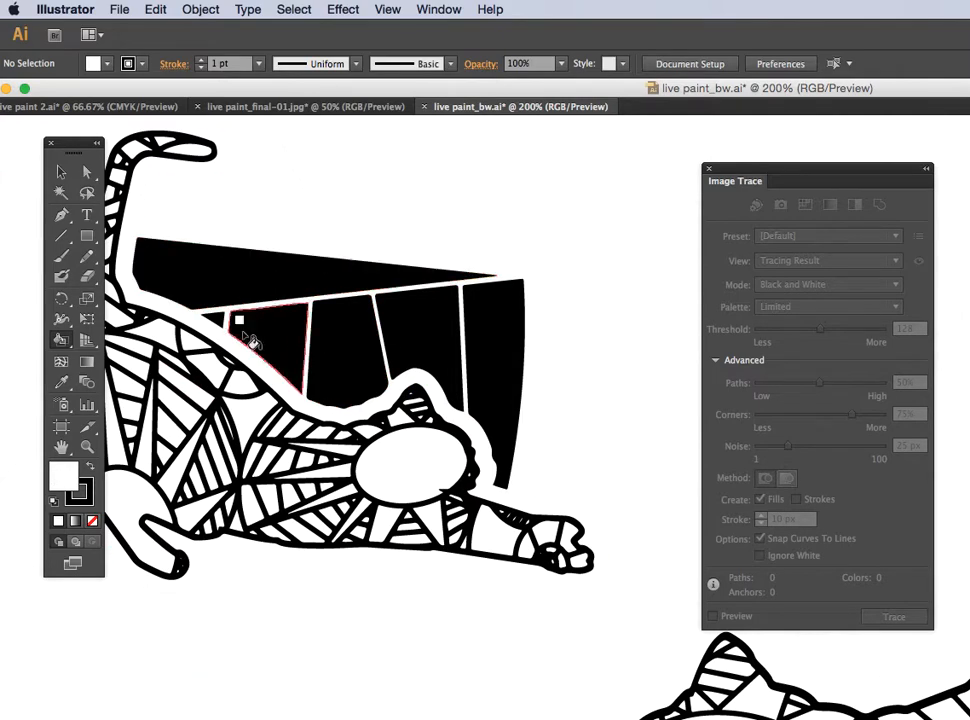
- Undo the white paint applied to the connected background lines around the smaller cat
click(155, 9)
click(185, 19)
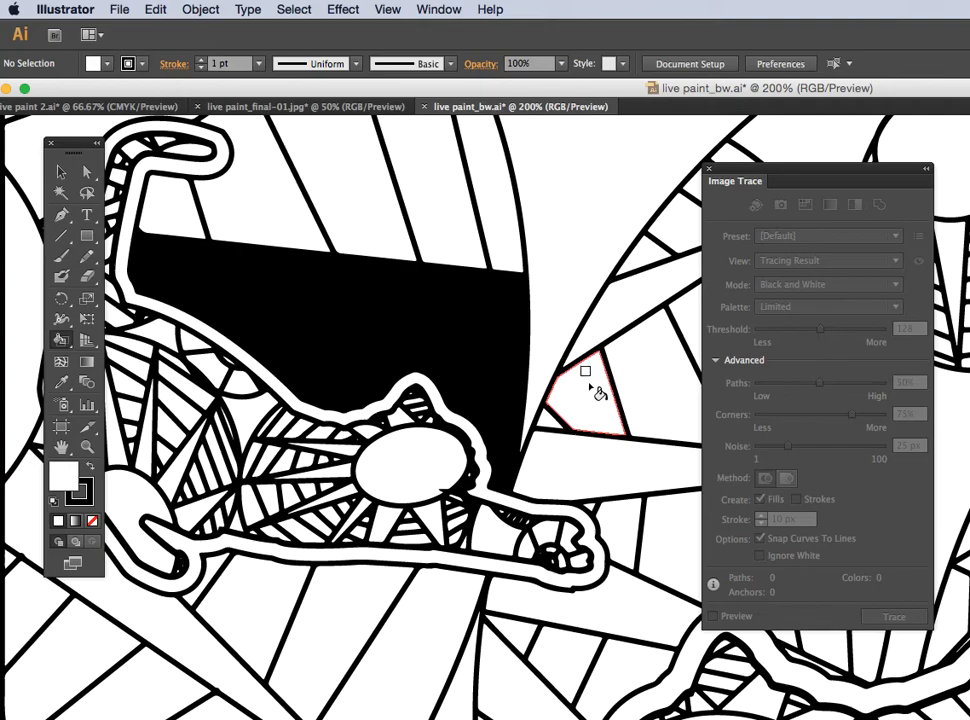
- Save the black-and-white Live Paint document live paint_bw.ai
key(super+minus)
key(super+minus)
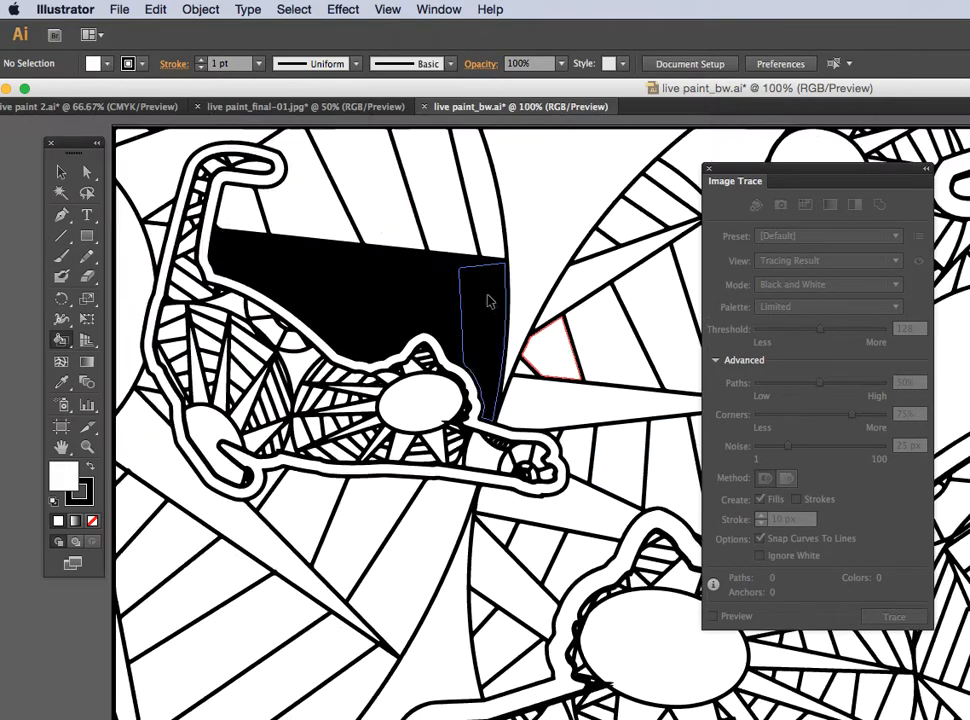
key(super+minus)
drag(524, 271, 225, 152)
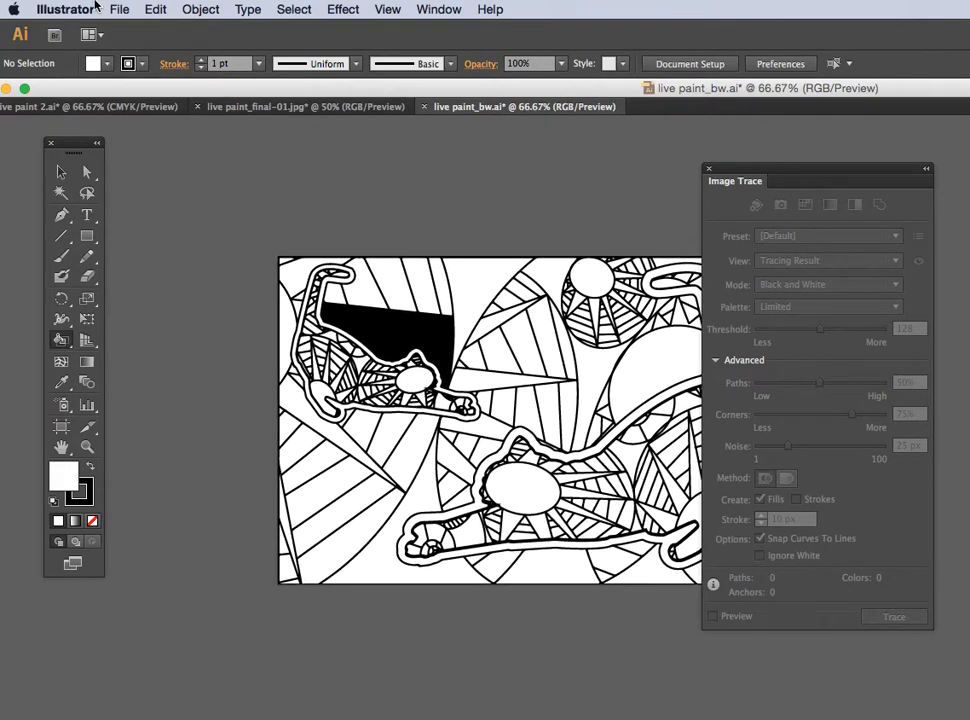
click(120, 9)
click(163, 139)
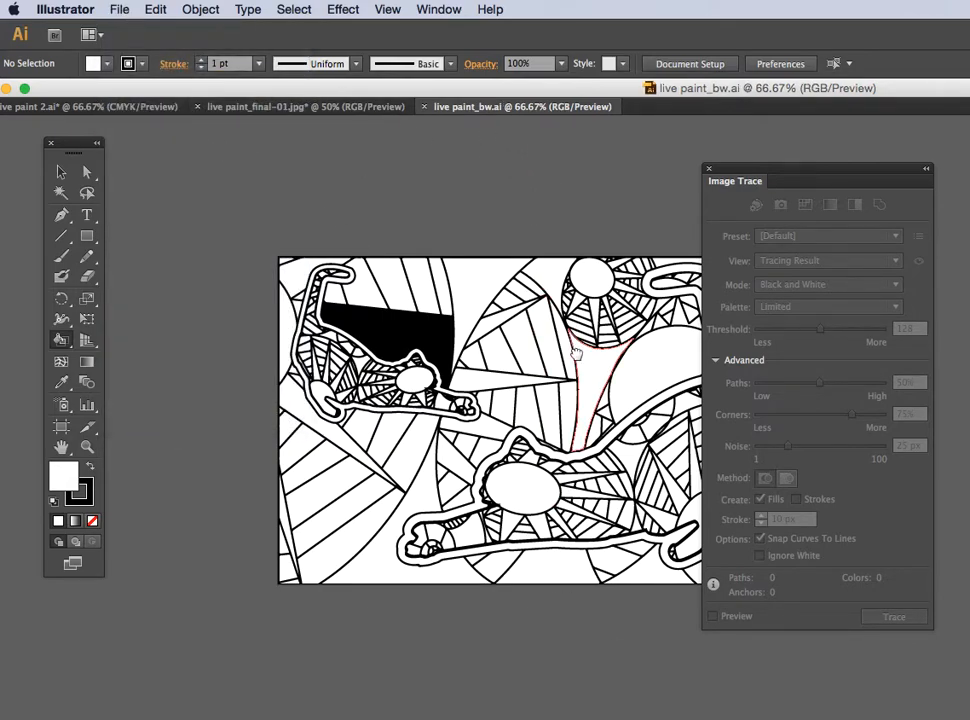
drag(582, 366, 446, 323)
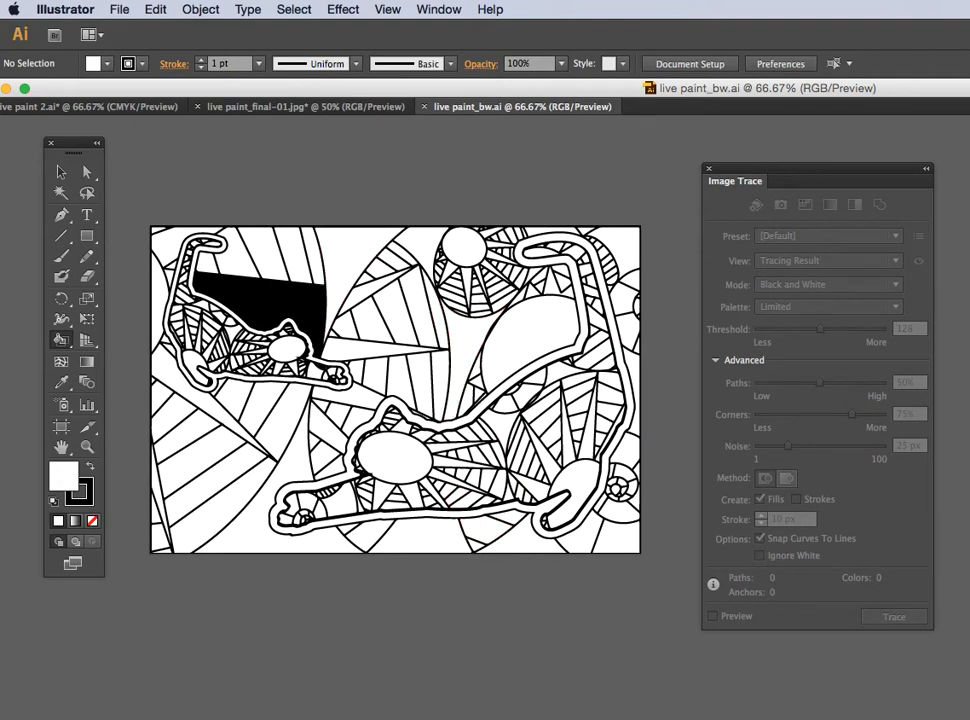
click(893, 692)
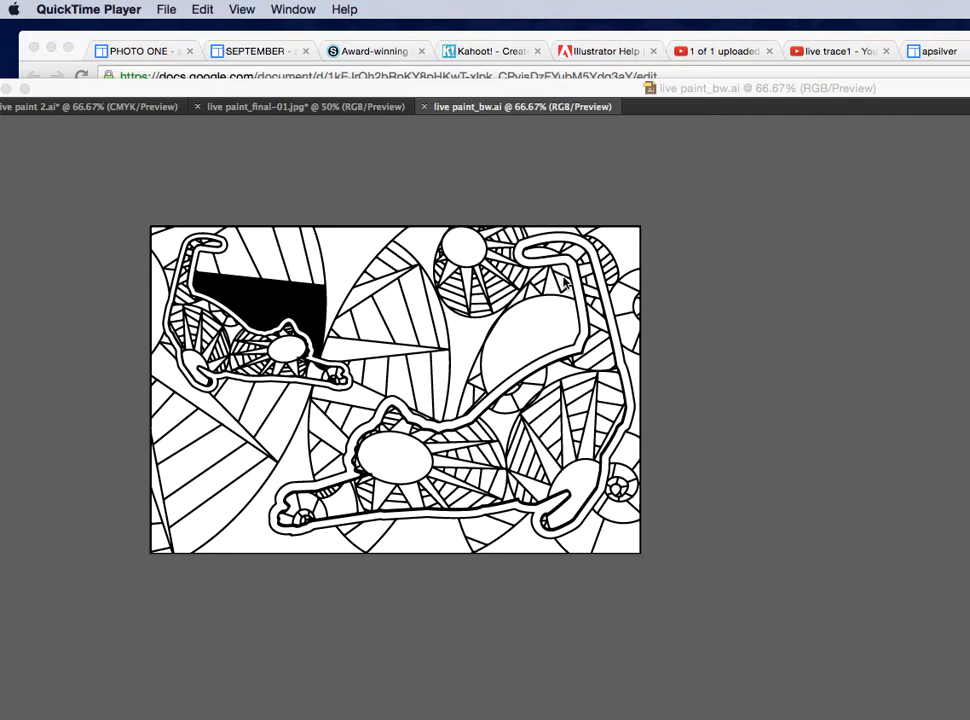